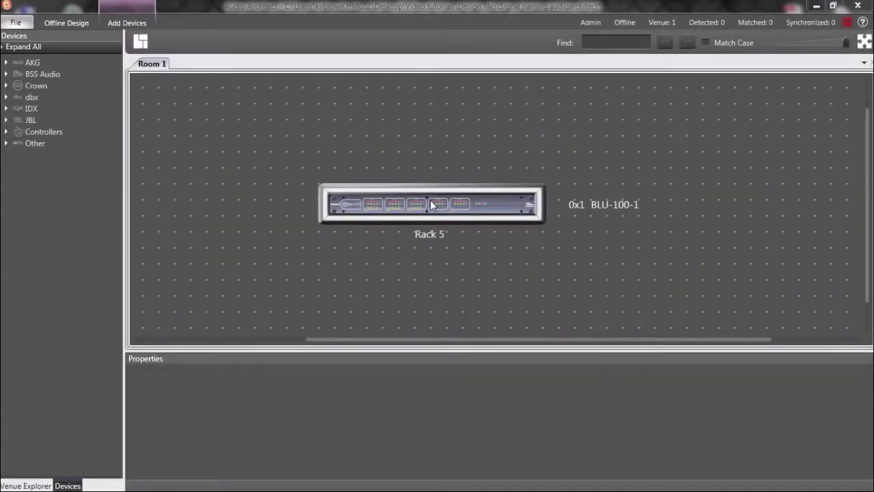
Step: Open the audio design of the Rack 5 BLU-100-1 device
double_click(430, 200)
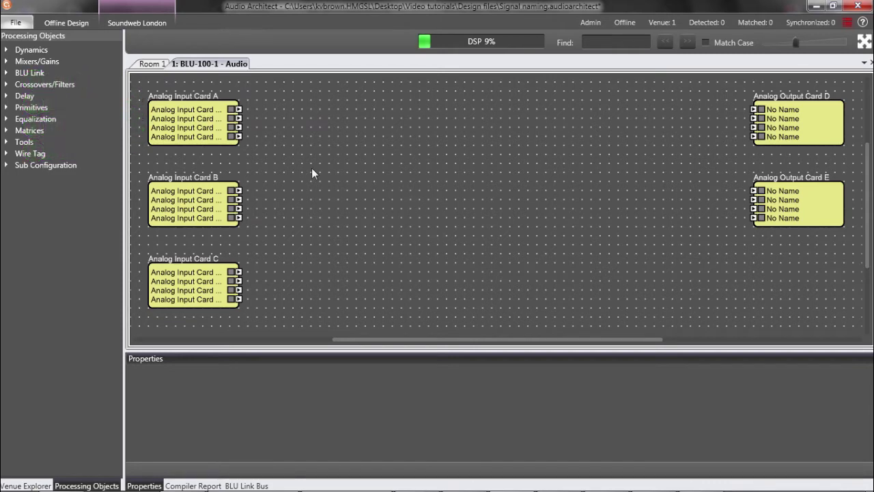
Step: Open Analog Input Card A's signal names and name its first output Mic 1
click(211, 127)
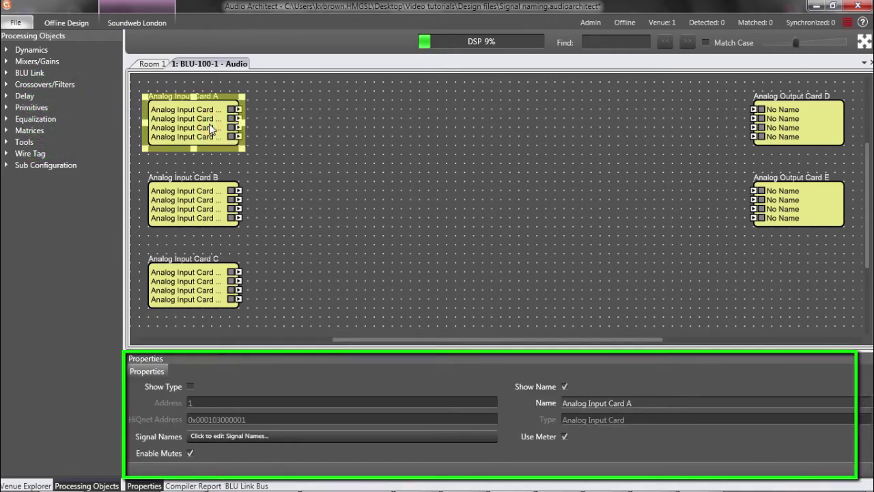
click(279, 435)
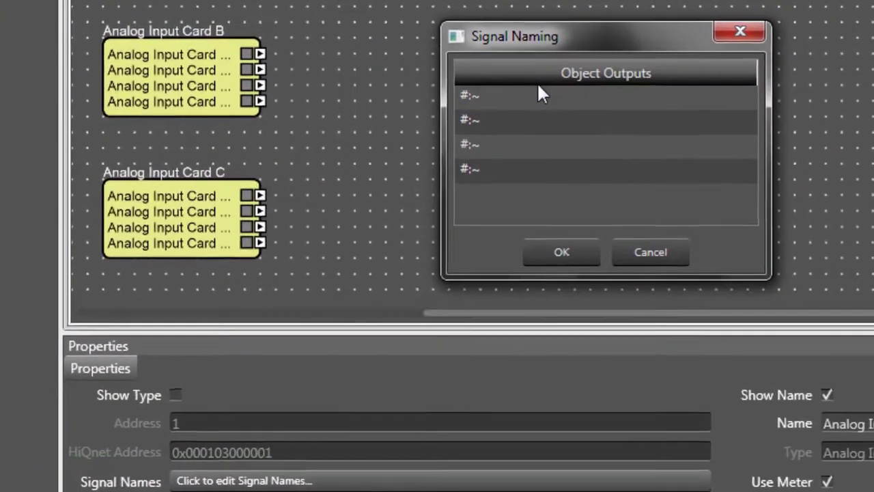
click(558, 88)
click(450, 120)
text(Mic 1)
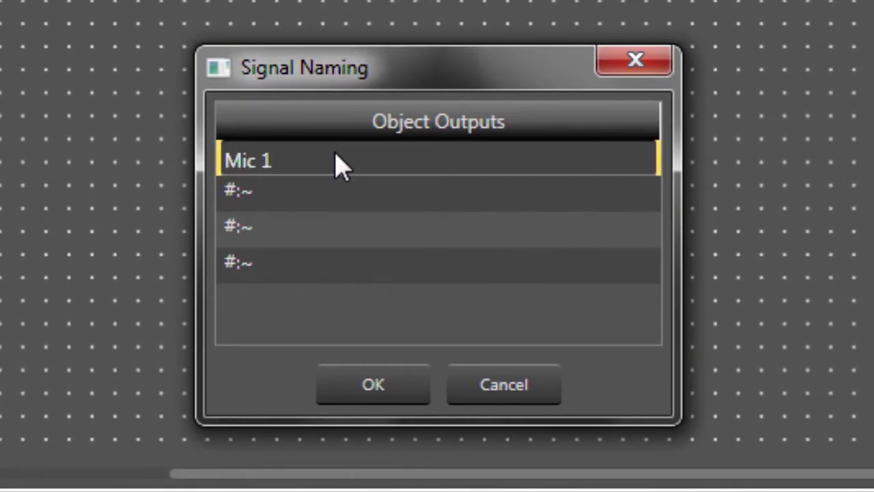
key(Return)
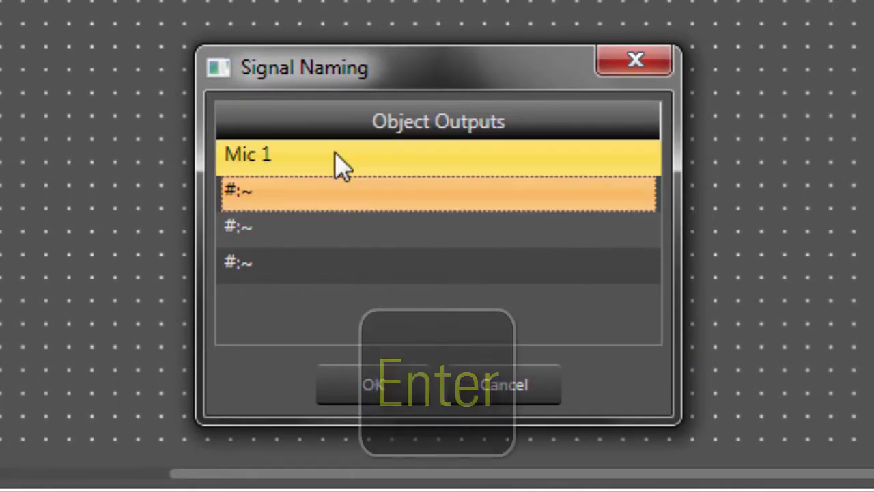
Step: Name Card A's remaining outputs Mic 2, Mic 3 and Mic 4
text(Mic 2)
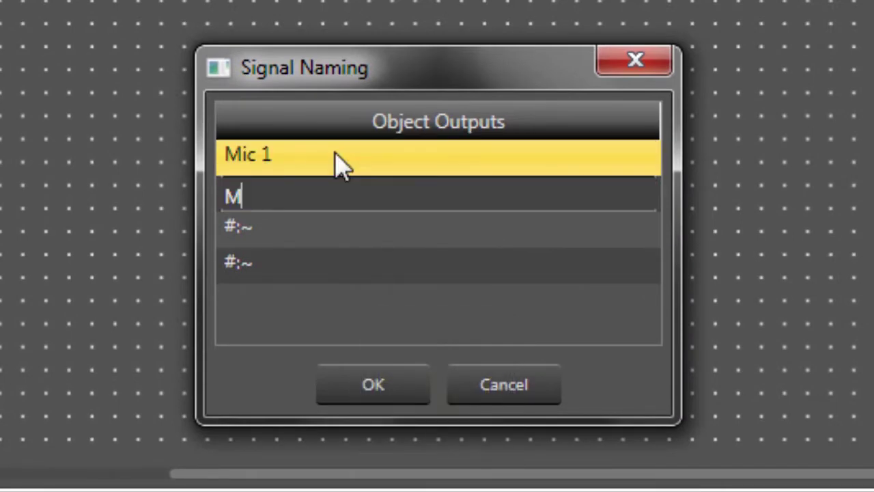
key(Return)
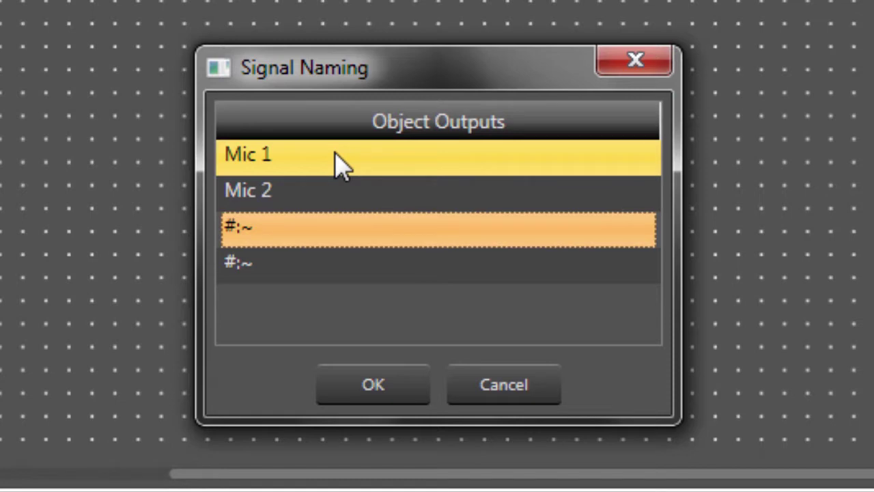
text(Mic 3)
key(Return)
text(Mic )
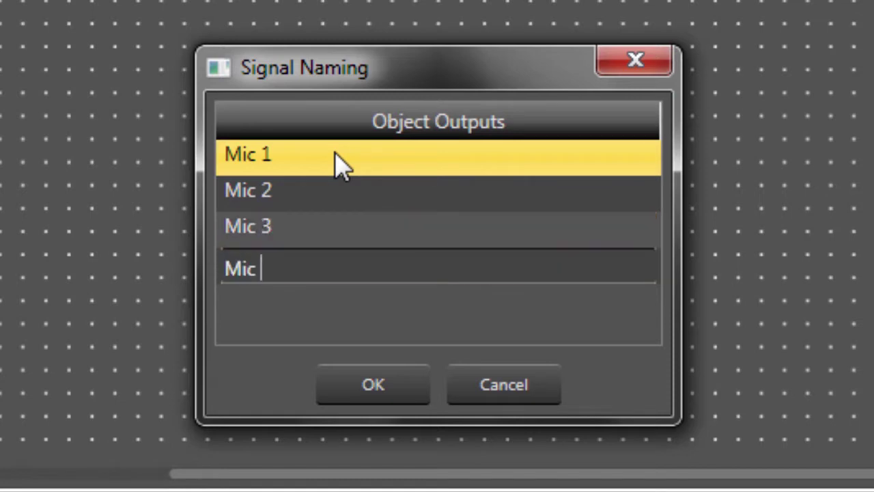
text(4)
key(Return)
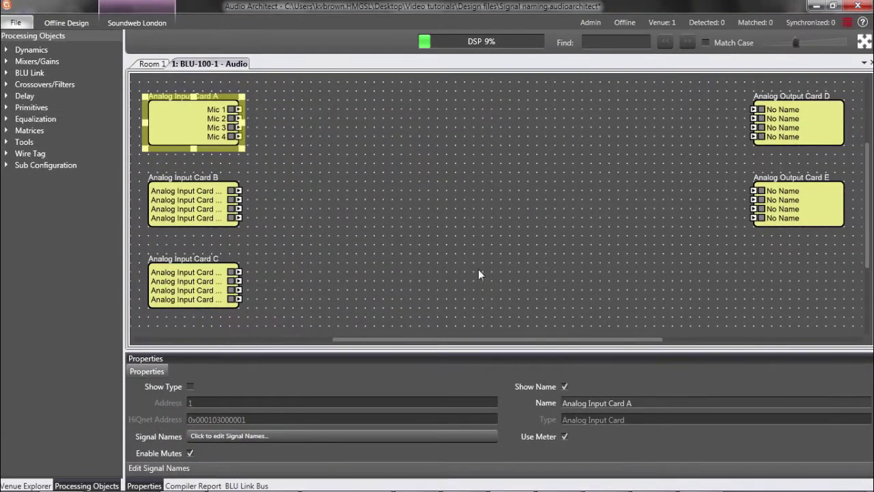
click(865, 42)
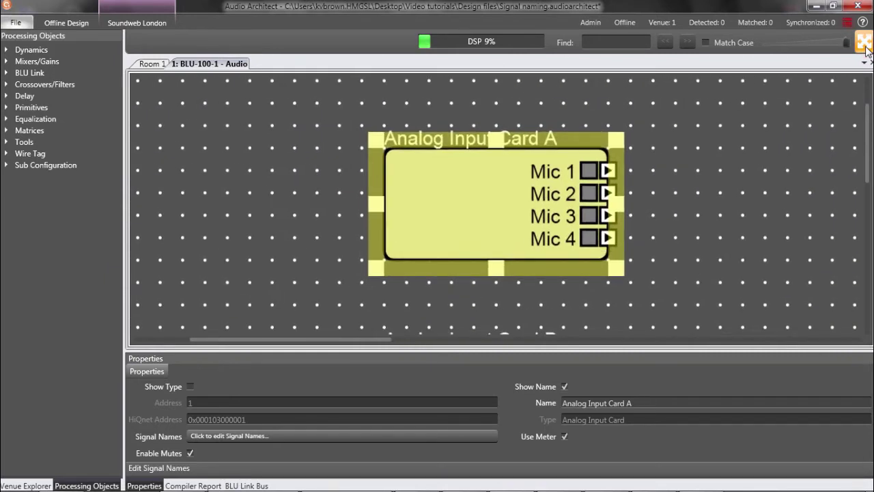
click(828, 107)
click(864, 43)
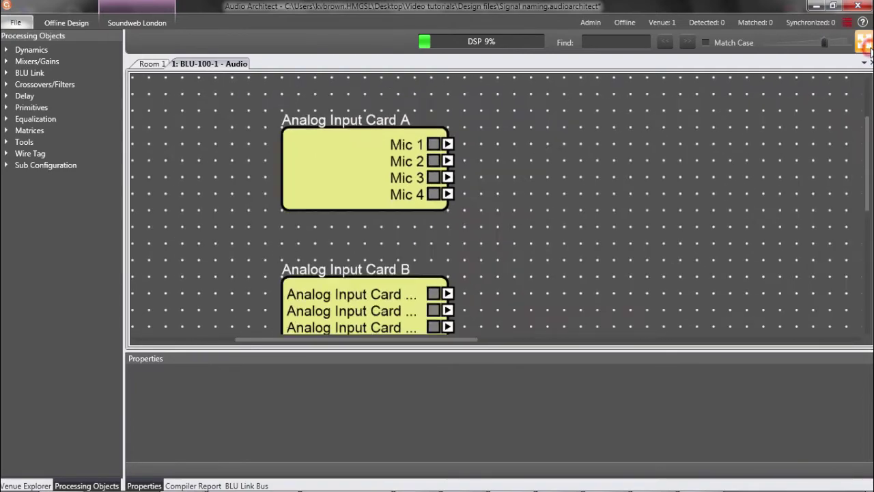
Step: Add a High Pass Filter, a Parametric EQ and an Expander to the design
right_click(273, 102)
click(468, 158)
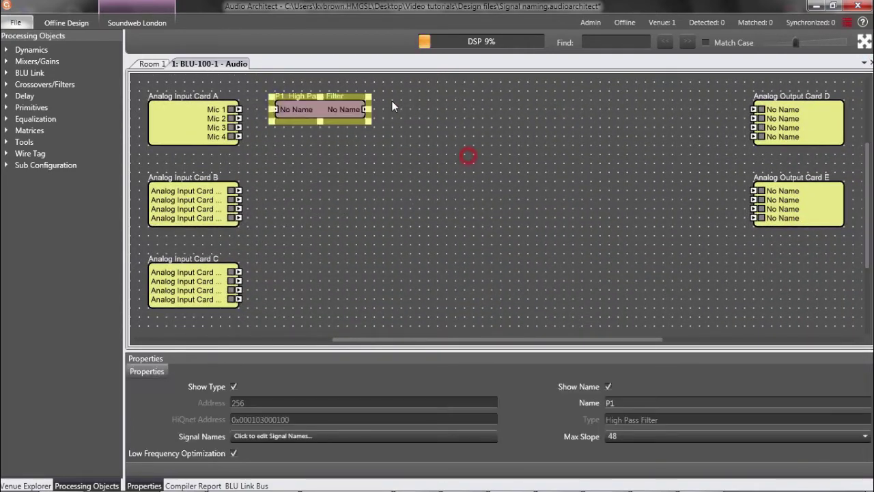
right_click(391, 99)
mouse_move(500, 183)
click(563, 189)
right_click(511, 101)
mouse_move(608, 107)
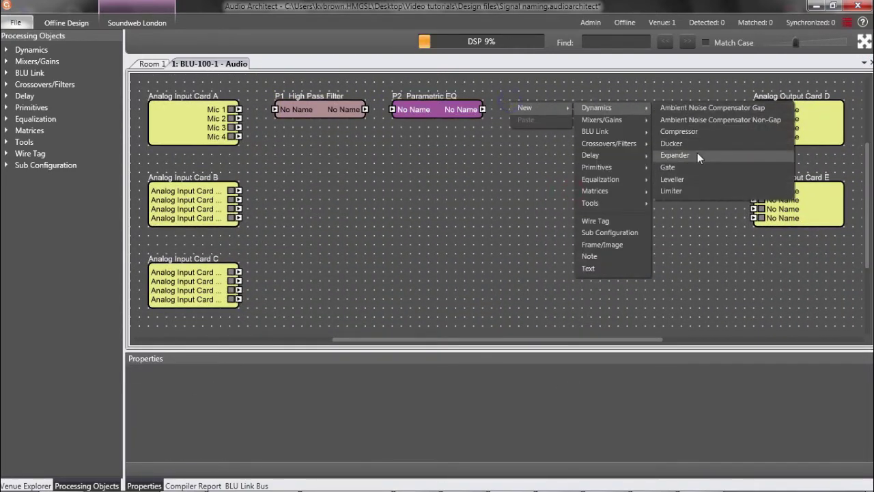
click(666, 158)
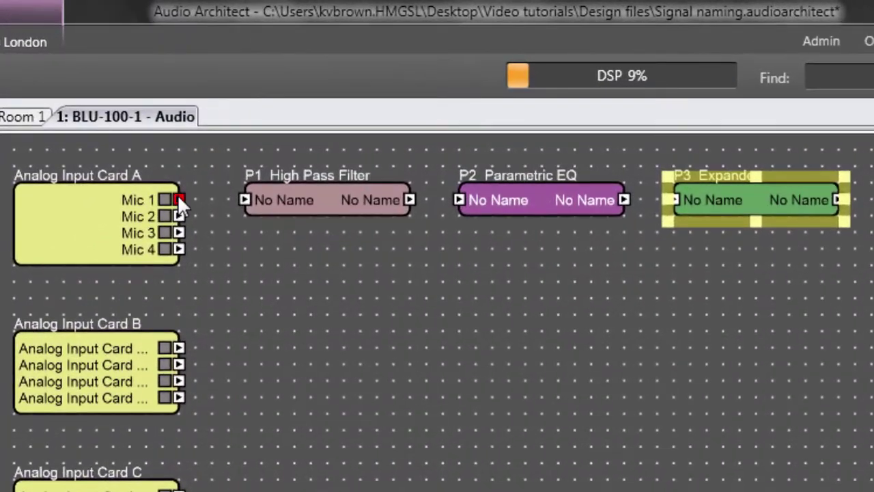
Step: Wire Mic 1 through the High Pass Filter, Parametric EQ and Expander in series
drag(233, 118, 273, 120)
drag(243, 196, 243, 197)
drag(410, 199, 460, 199)
drag(624, 200, 674, 200)
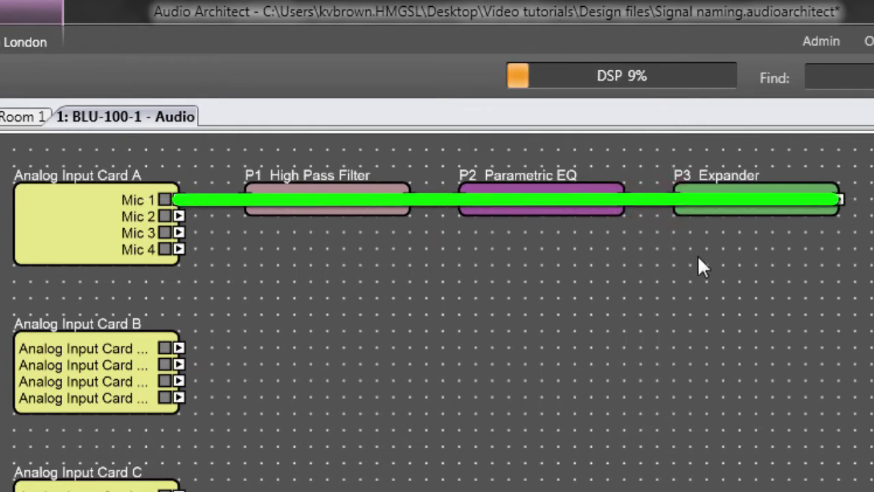
Step: Copy the filter–EQ–expander chain to create three more chains, P4 through P12
drag(239, 163, 873, 226)
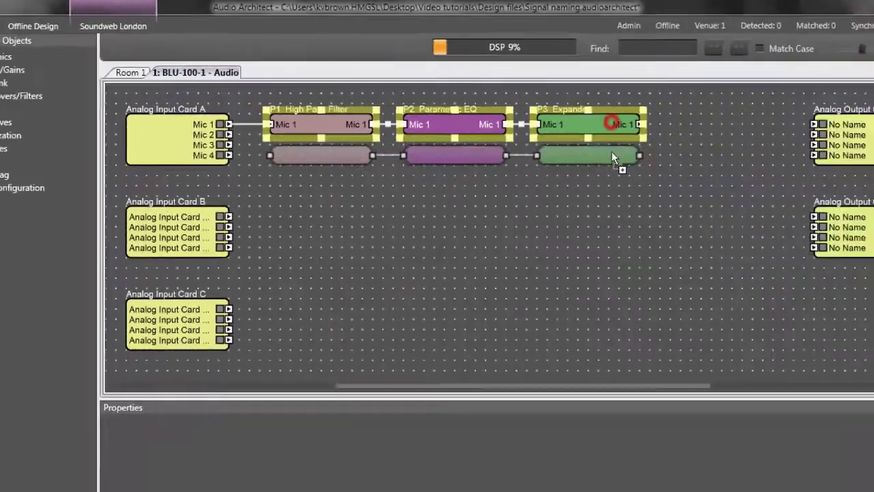
click(856, 276)
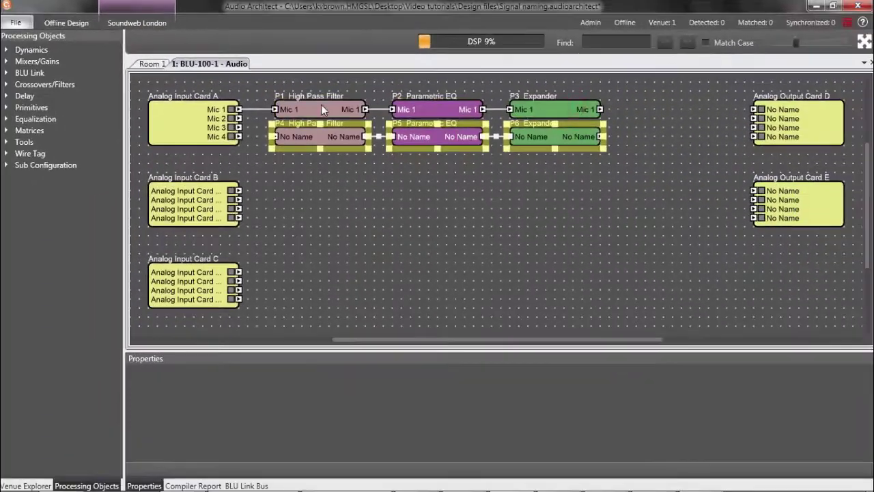
drag(219, 165, 873, 334)
drag(657, 183, 657, 183)
key(ctrl+c)
key(ctrl+v)
click(557, 161)
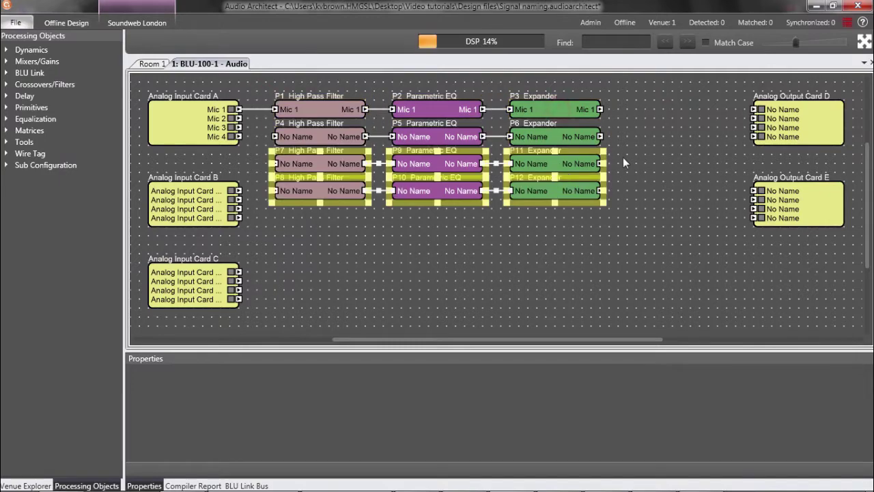
Step: Connect Mic 2, Mic 3 and Mic 4 to the three copied chains
drag(140, 101, 611, 229)
scroll(334, 169, up, 3)
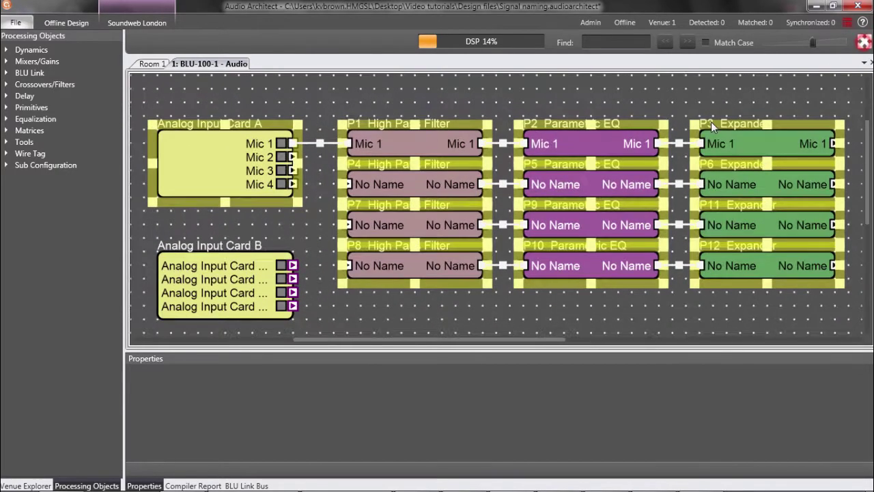
click(334, 170)
drag(348, 184, 293, 159)
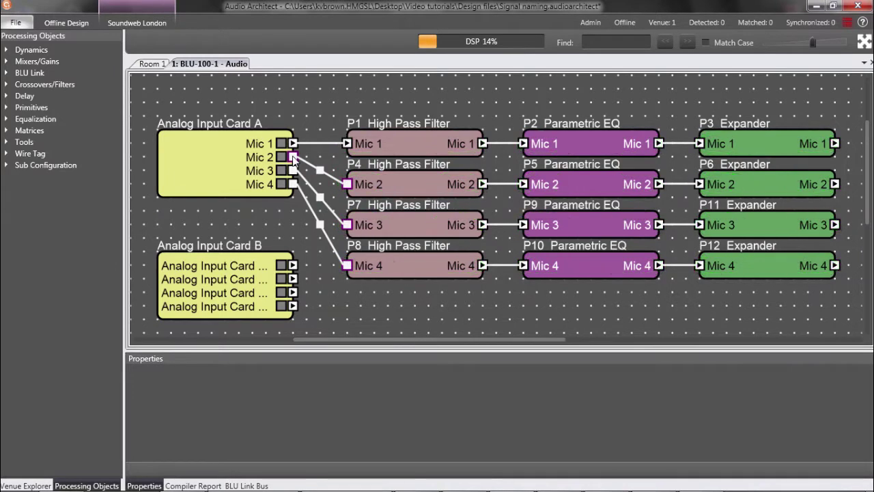
click(864, 42)
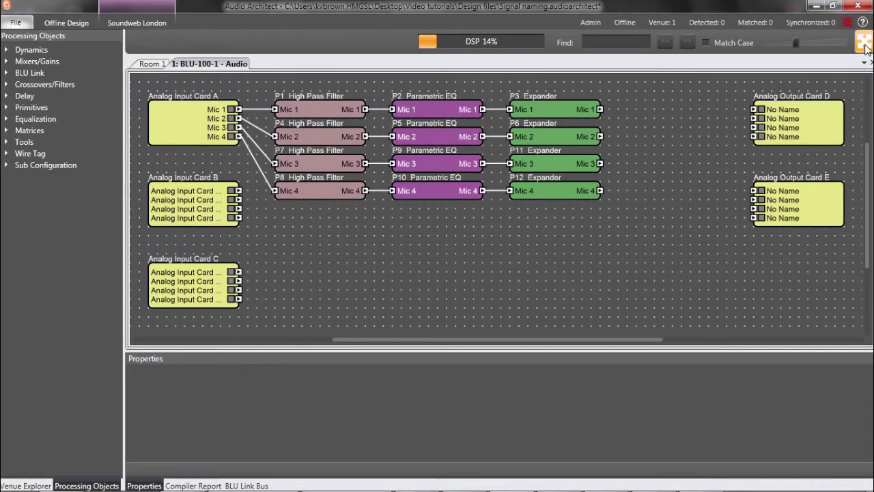
click(200, 129)
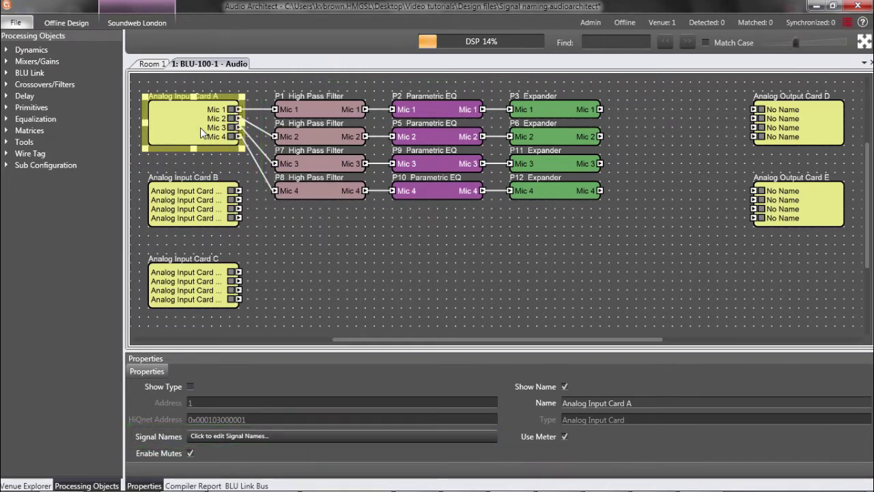
Step: Rename P9 Parametric EQ's output from $ to 'whatever I type', which Expander P11 then shows
click(443, 164)
click(345, 441)
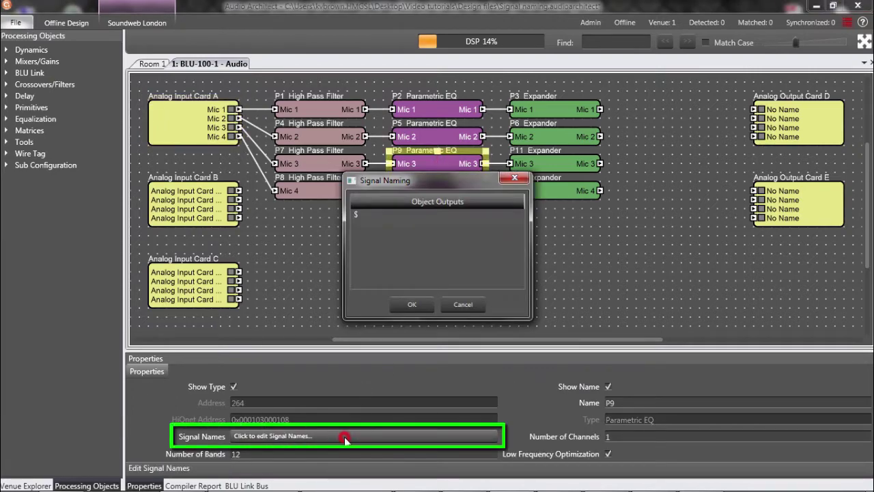
click(383, 214)
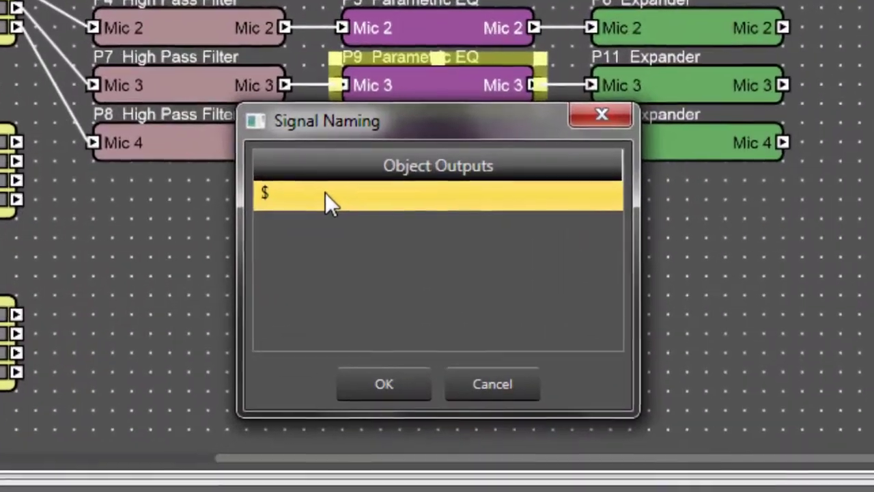
click(384, 214)
text(whatev)
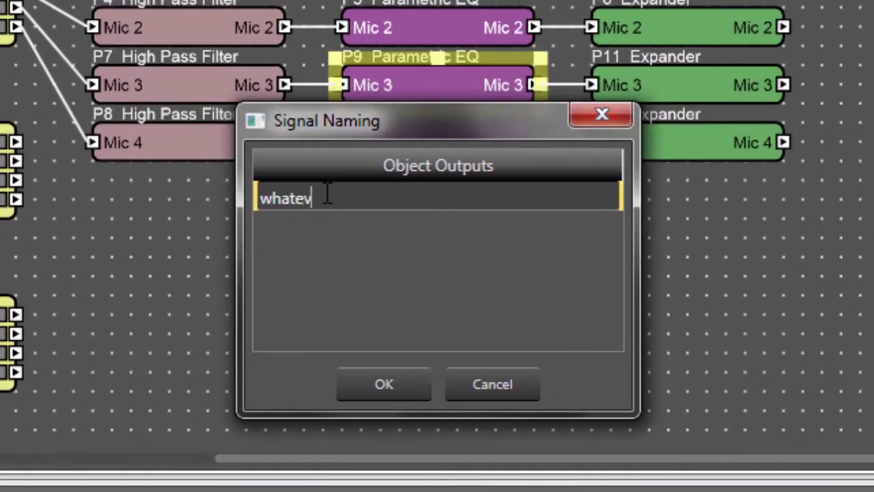
text(er I type)
key(Return)
click(393, 392)
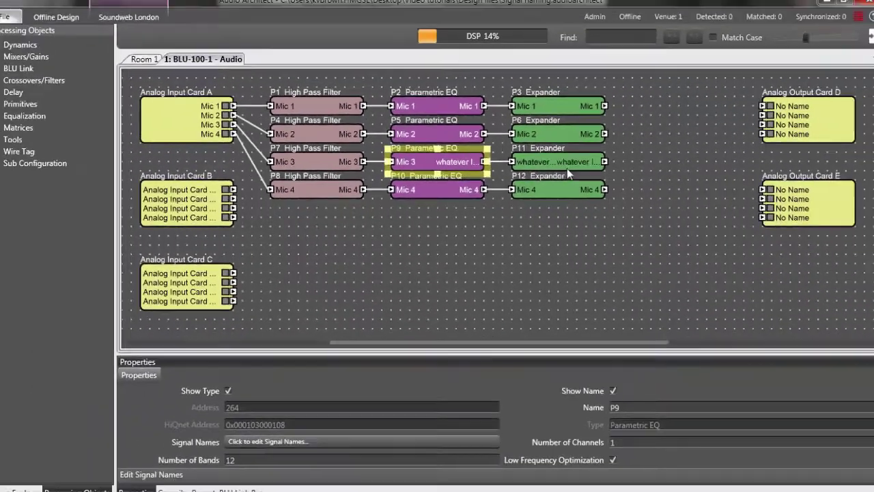
ctrl+click(566, 166)
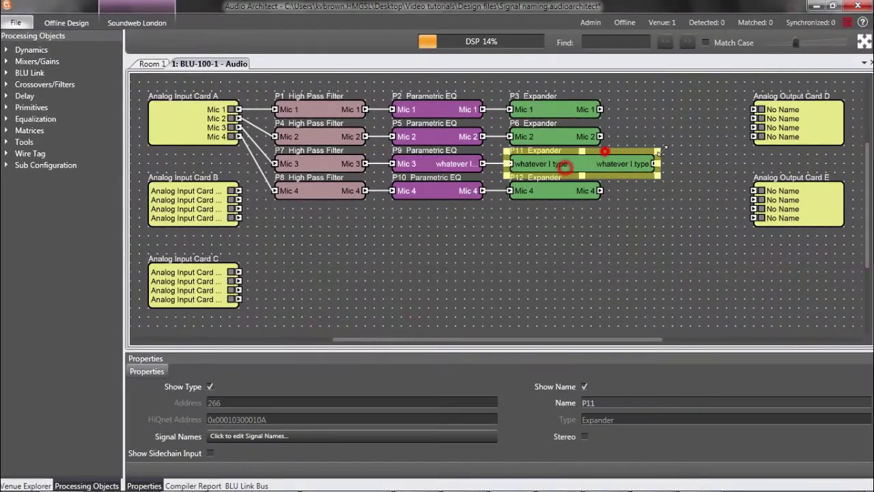
drag(805, 36, 873, 39)
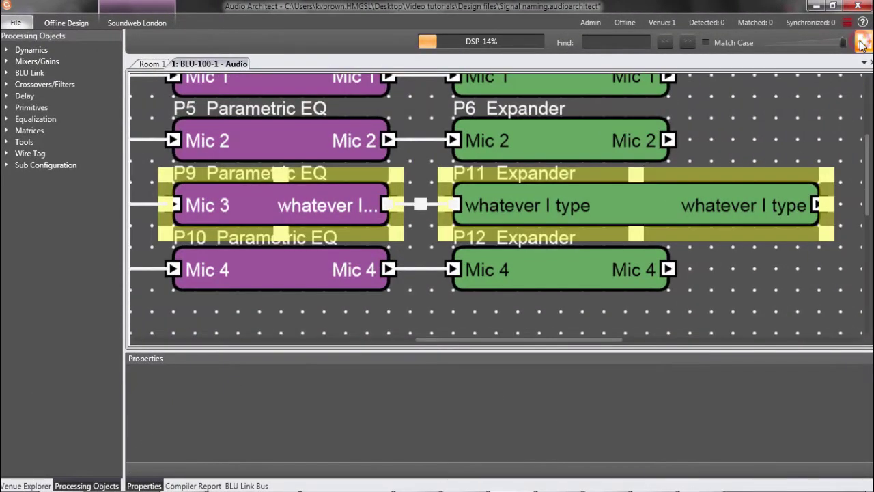
Step: Set P9's output naming back to $ so it keeps the incoming name Mic 3
click(827, 107)
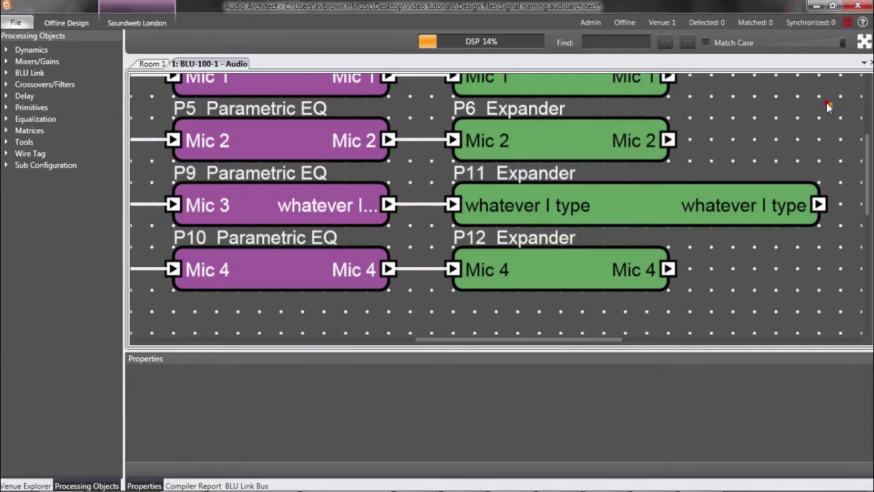
click(311, 214)
click(321, 436)
click(433, 217)
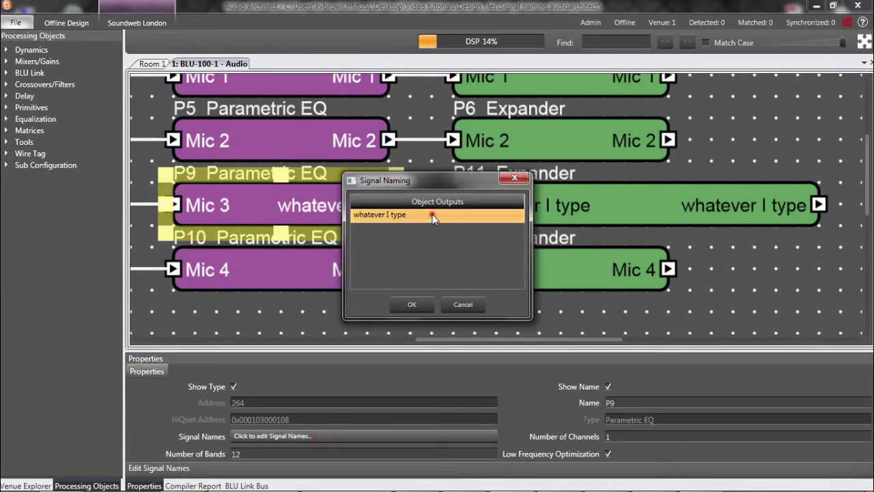
click(433, 216)
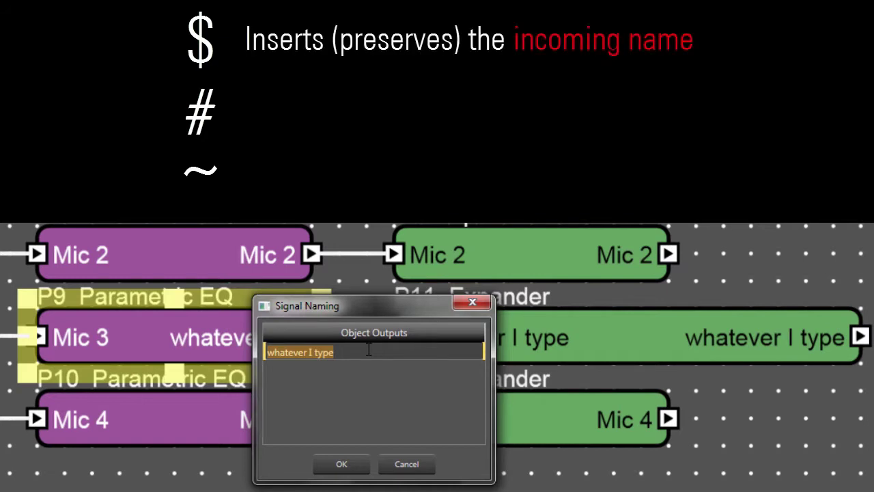
text($)
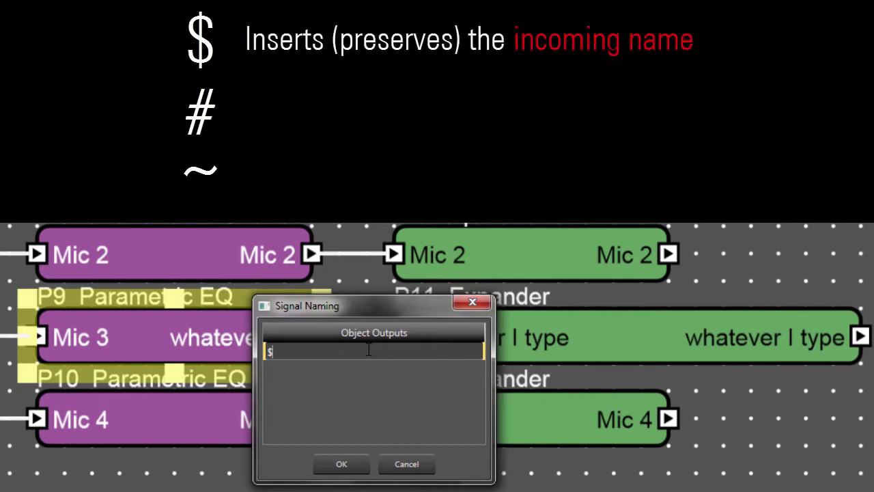
click(349, 466)
click(349, 469)
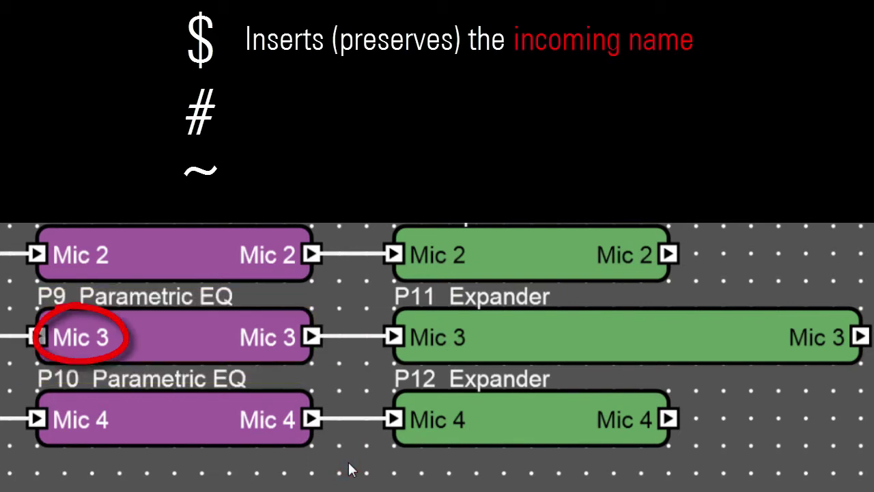
Step: Change P9's output naming to # so P9 and Expander P11 read P9
click(269, 346)
double_click(270, 346)
click(319, 350)
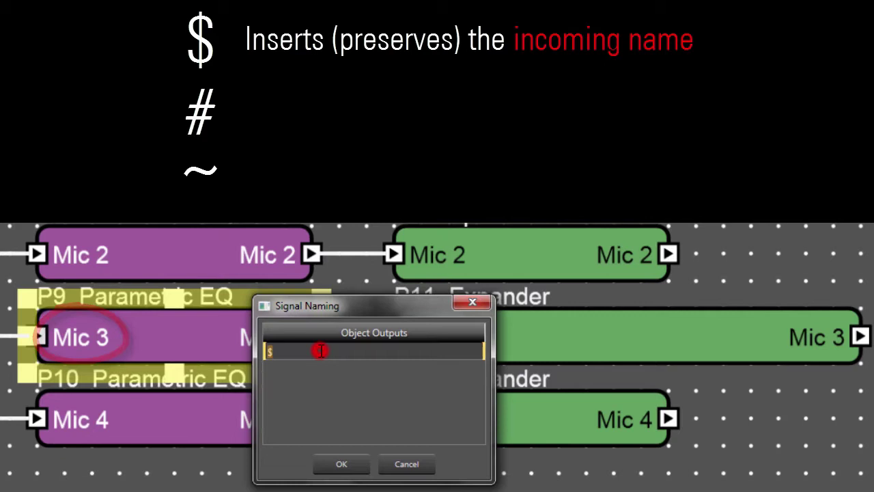
text(#)
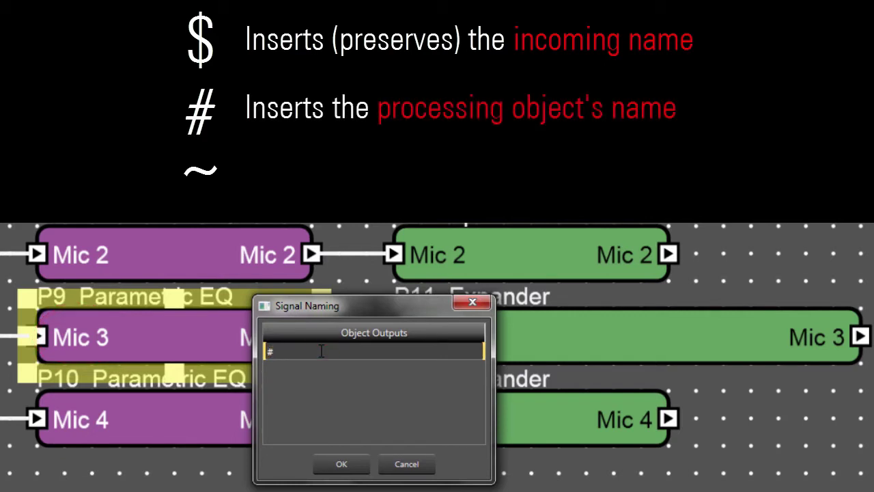
click(341, 465)
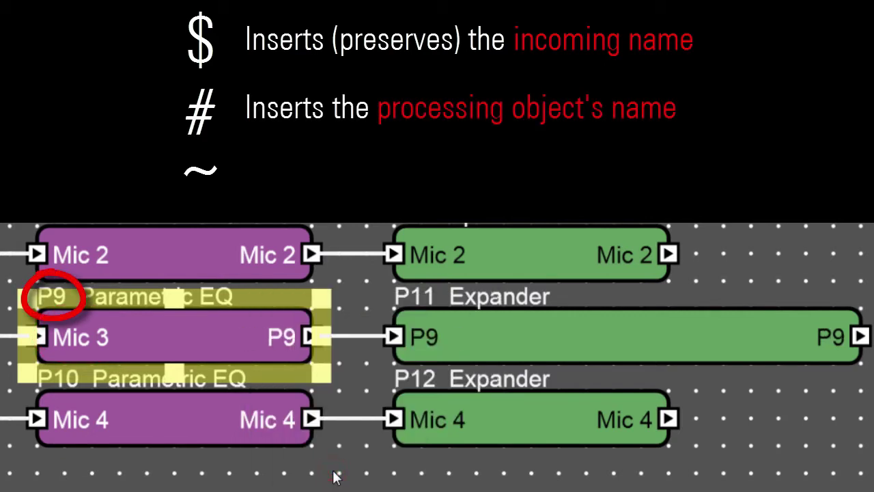
click(335, 477)
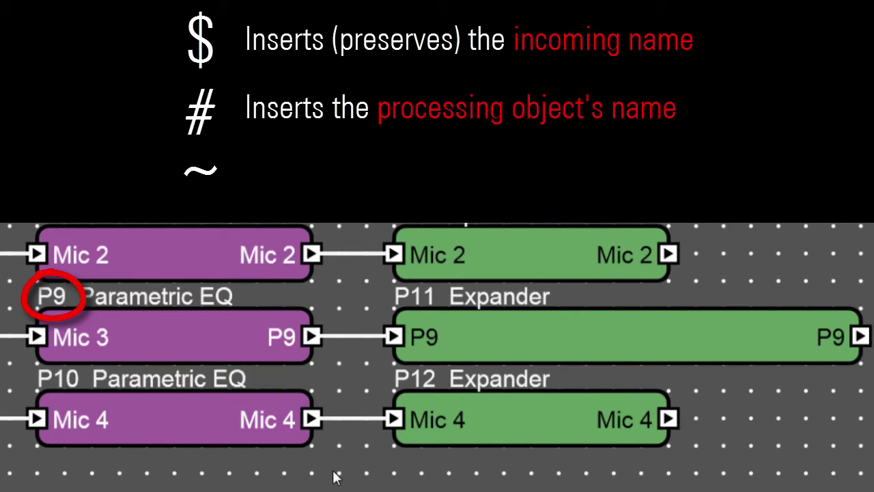
Step: Change P9's output naming to ~ so P9 and P11 read Channel 1:Output, then fit the view
double_click(250, 346)
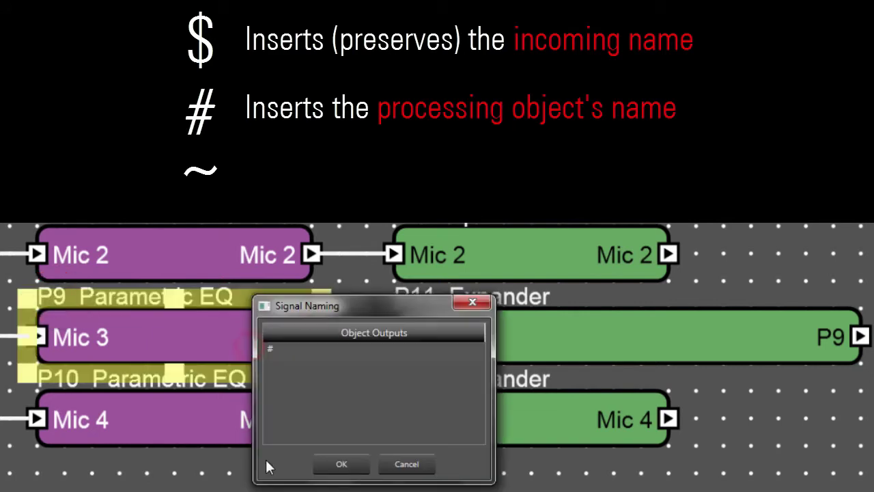
click(297, 353)
click(297, 353)
text(~)
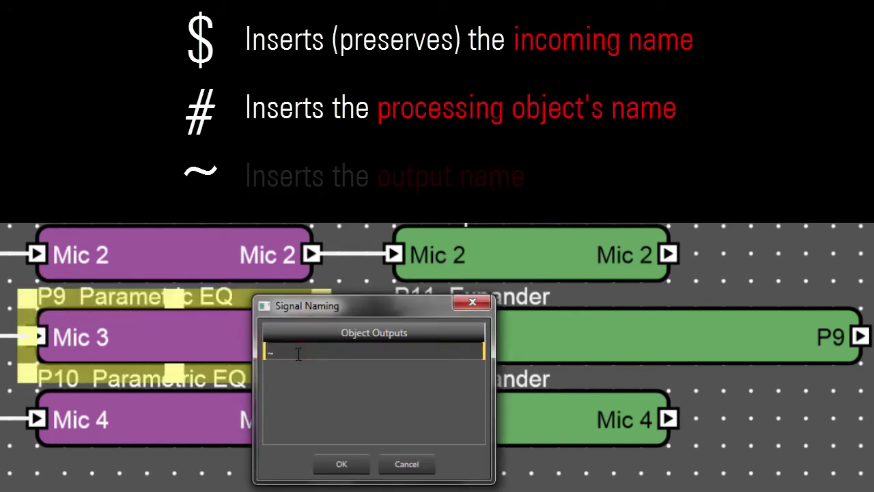
click(356, 469)
click(357, 468)
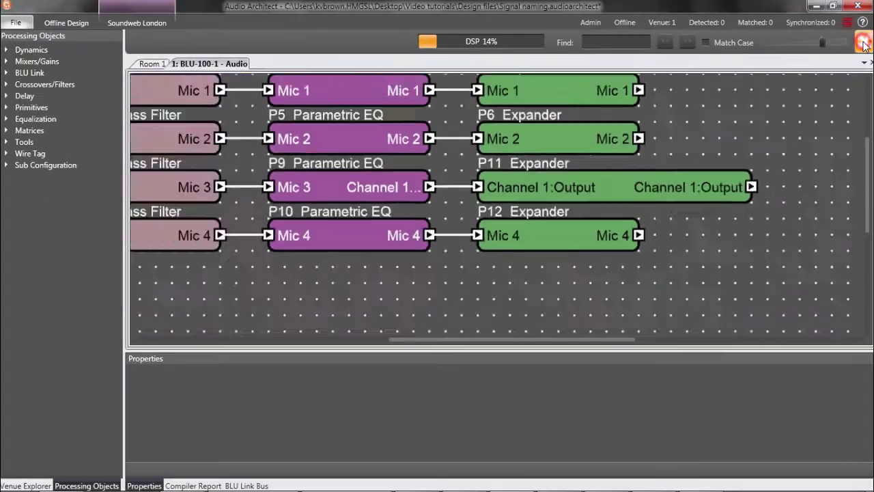
click(864, 44)
click(454, 165)
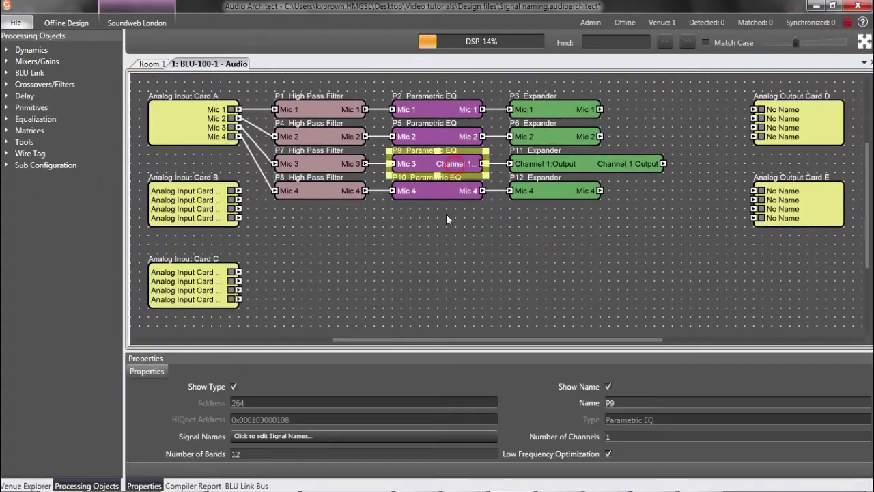
click(367, 437)
Step: Restore P9's output naming to $ (Mic 3) and narrow Expander P11 to match P12
click(421, 217)
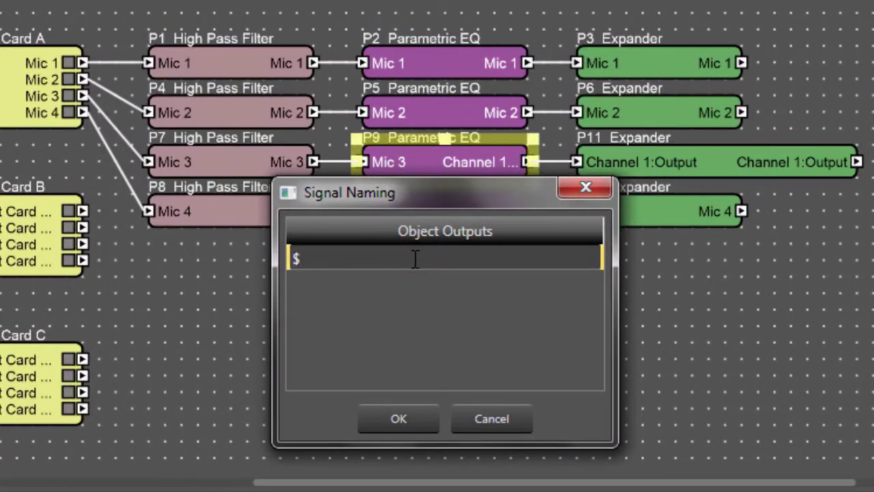
click(385, 418)
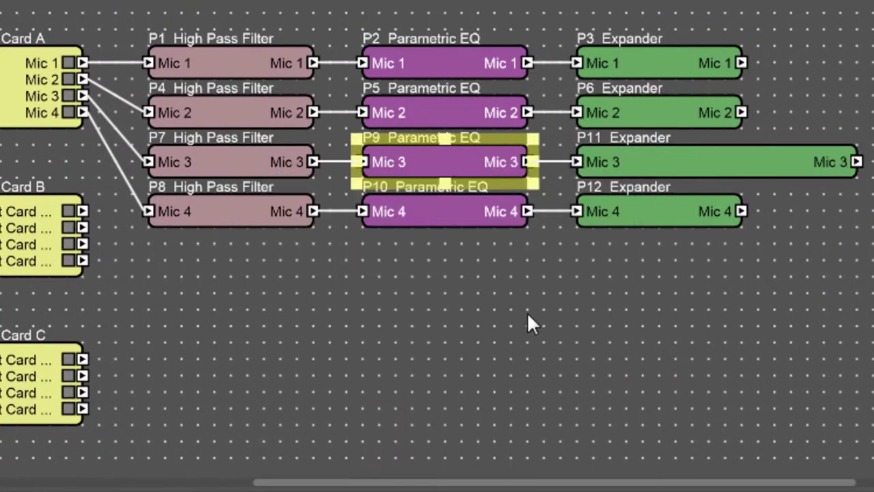
click(703, 171)
drag(859, 181, 748, 184)
click(777, 256)
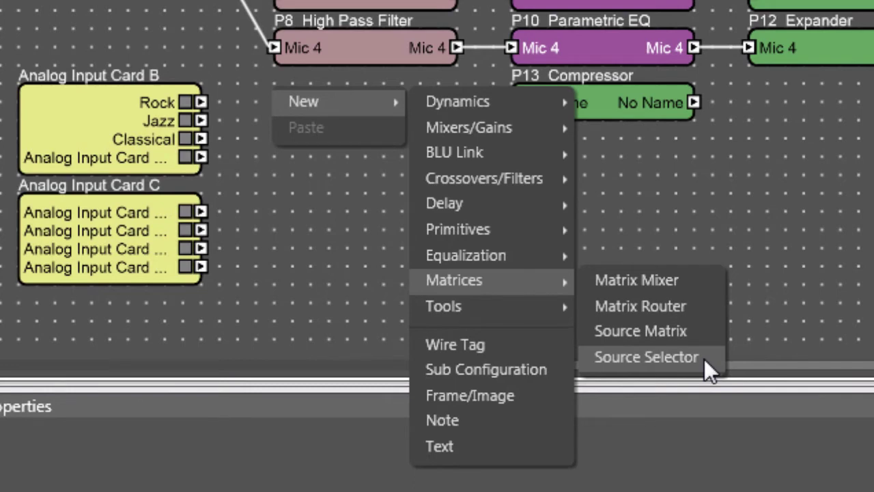
Step: Add a Source Selector fed by Card B's Rock, Jazz and Classical outputs
click(704, 359)
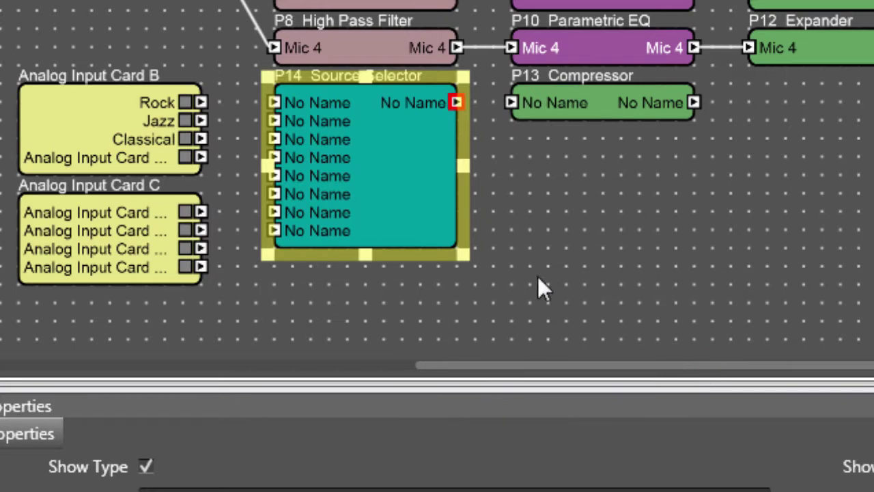
drag(226, 84, 183, 138)
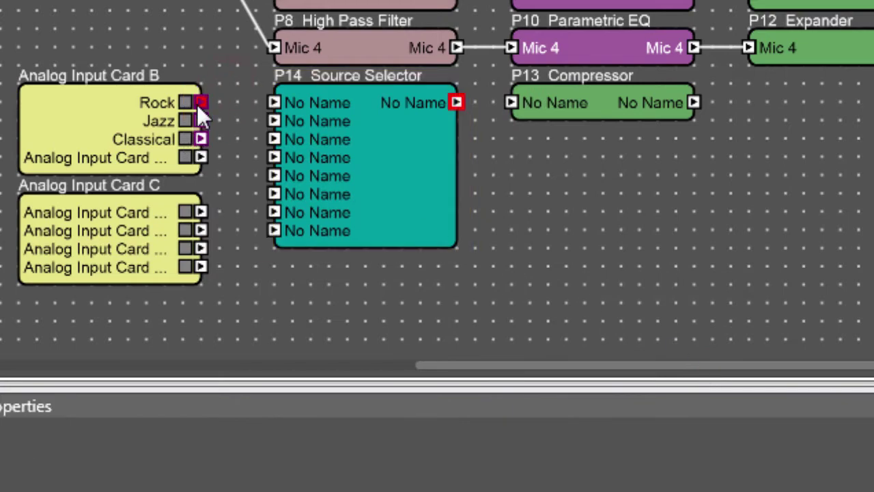
drag(197, 104, 276, 102)
Step: Set the Source Selector's number of channels to 3
click(369, 133)
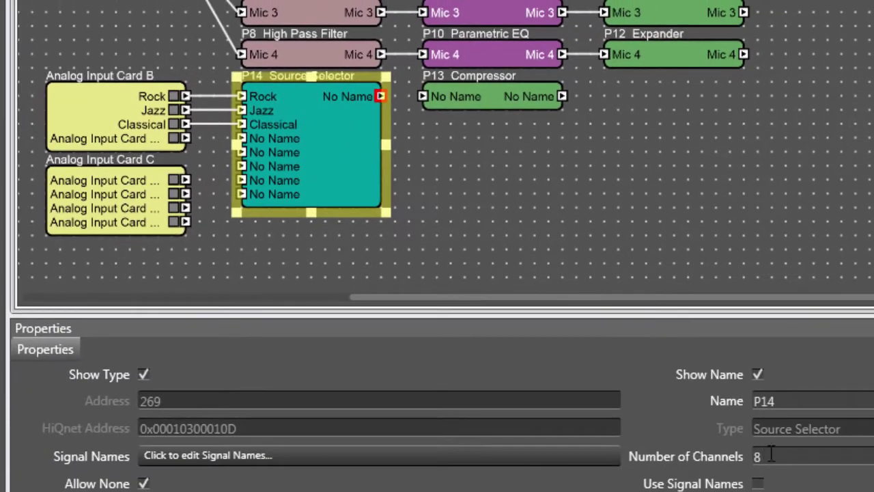
click(802, 476)
text(3)
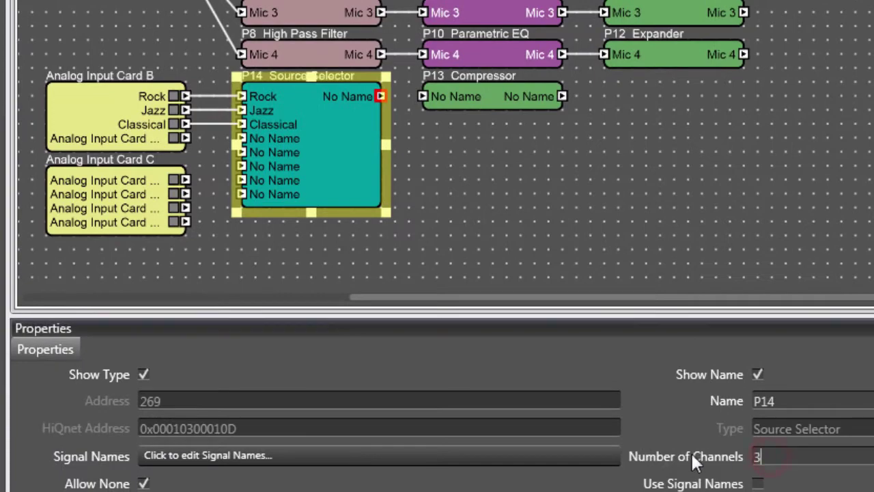
key(Return)
Step: Wire Source Selector P14 into Compressor P13 and open P14's control panel
drag(381, 96, 426, 95)
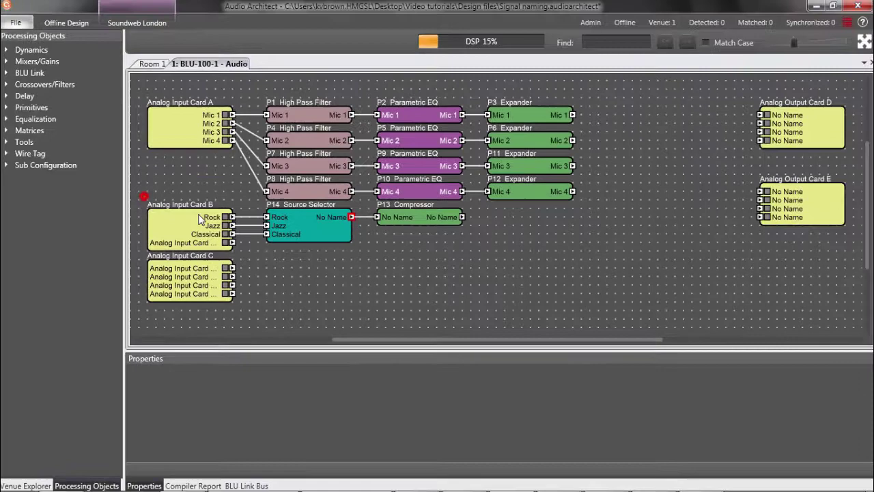
drag(143, 197, 503, 256)
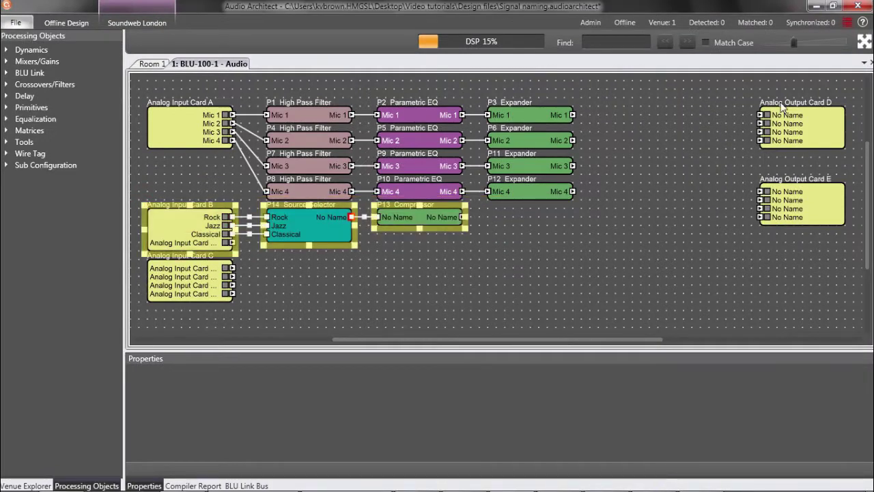
click(860, 43)
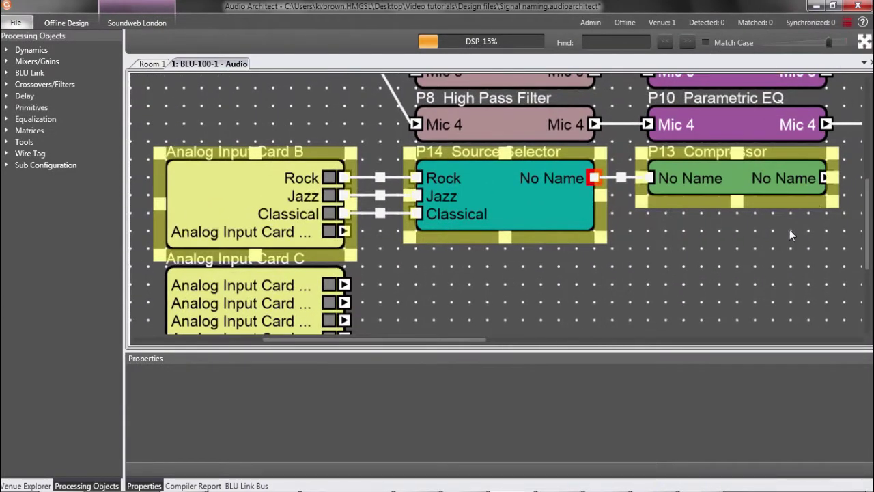
double_click(546, 215)
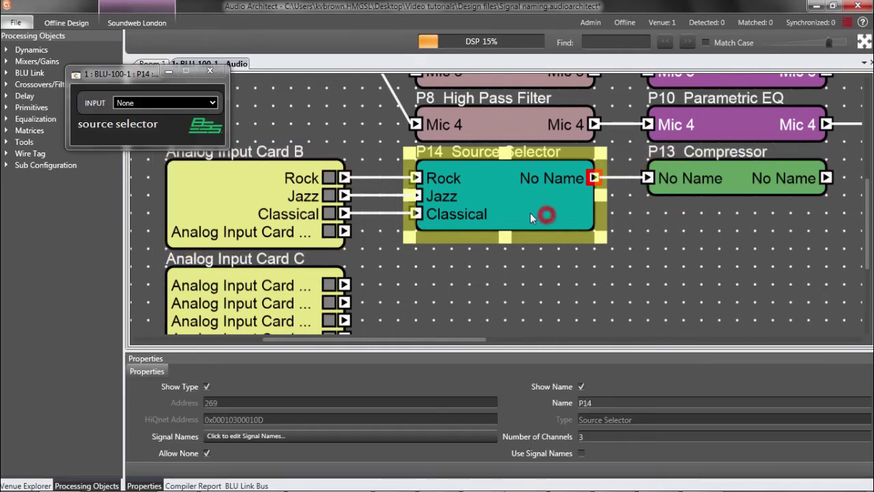
drag(121, 74, 471, 62)
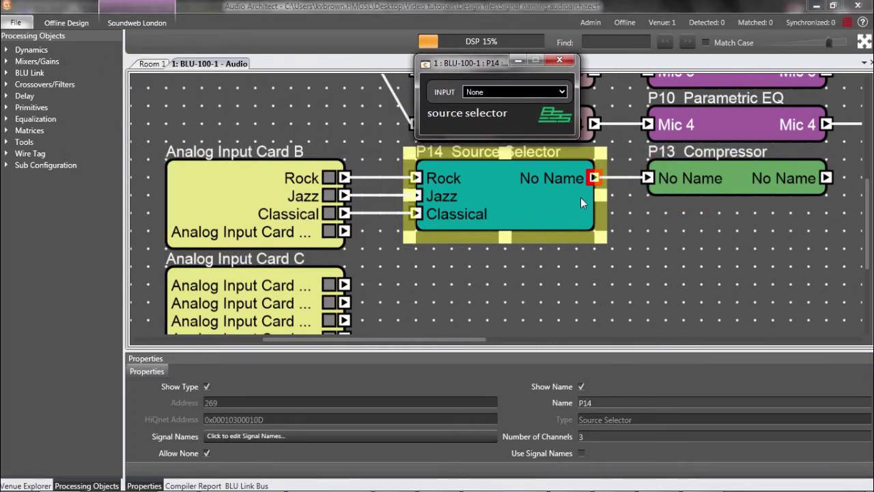
click(719, 268)
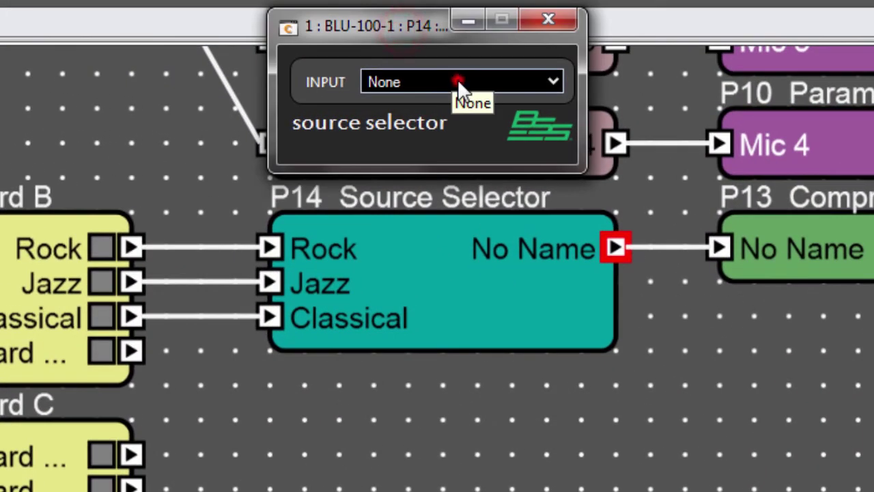
Step: Switch P14's input to 2 (Jazz), then to 3 (Classical)
click(510, 91)
click(430, 135)
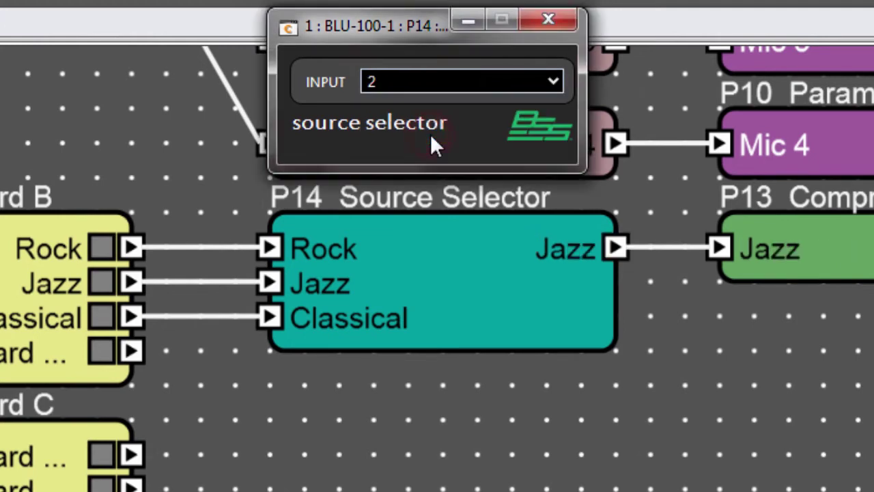
click(424, 81)
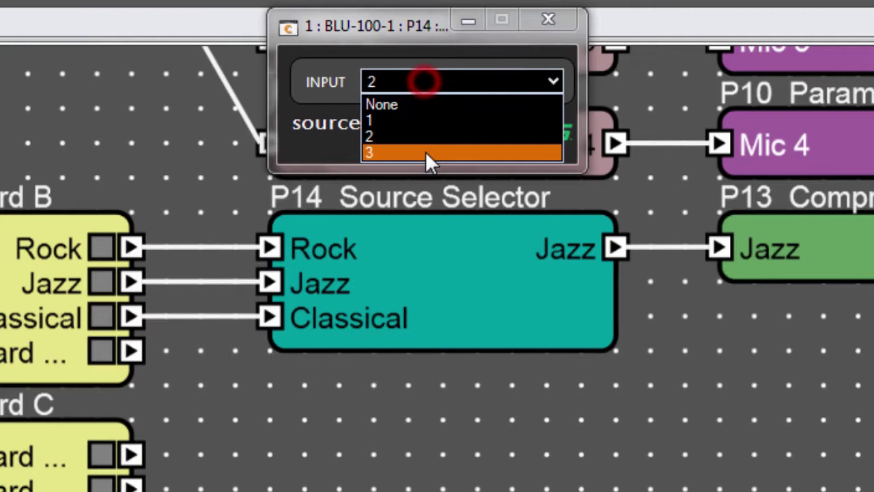
click(425, 153)
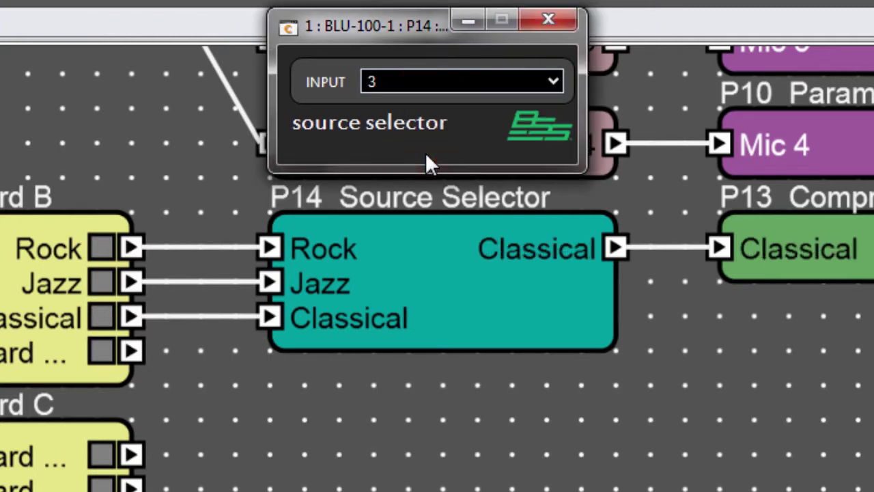
click(422, 80)
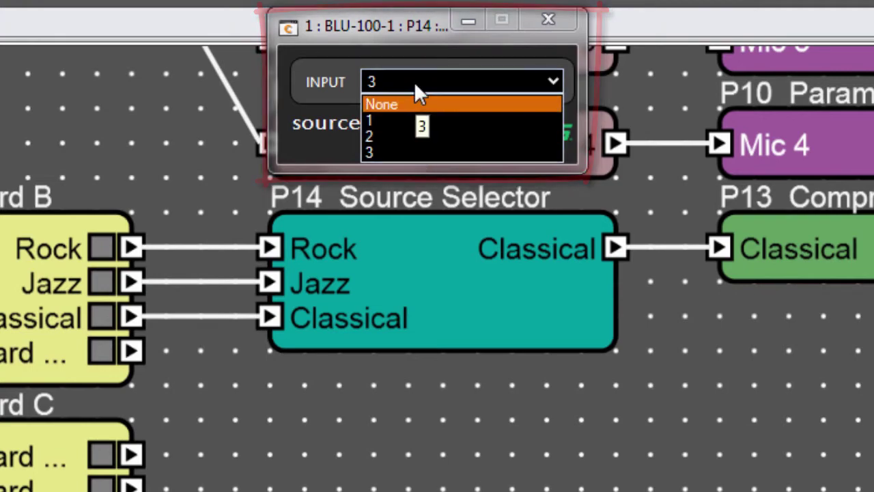
Step: Make P14 list its inputs by signal name and move its control window aside
click(416, 82)
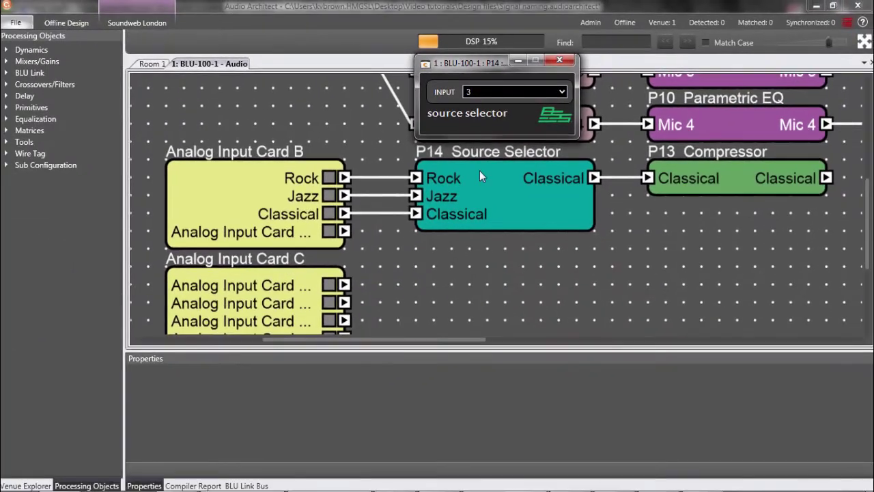
click(386, 254)
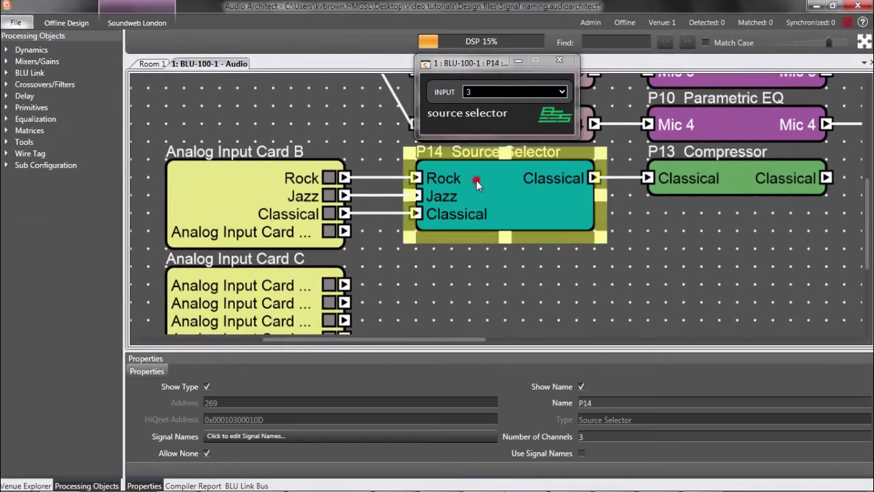
click(581, 454)
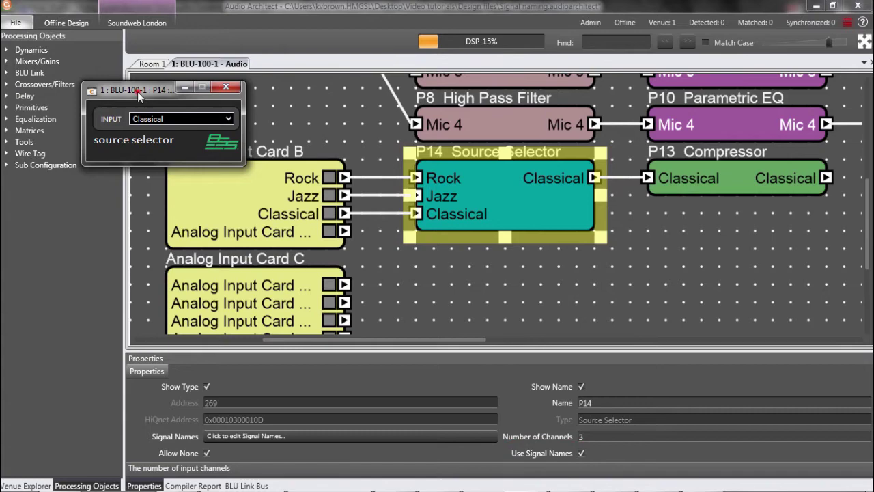
drag(138, 96, 472, 67)
click(360, 101)
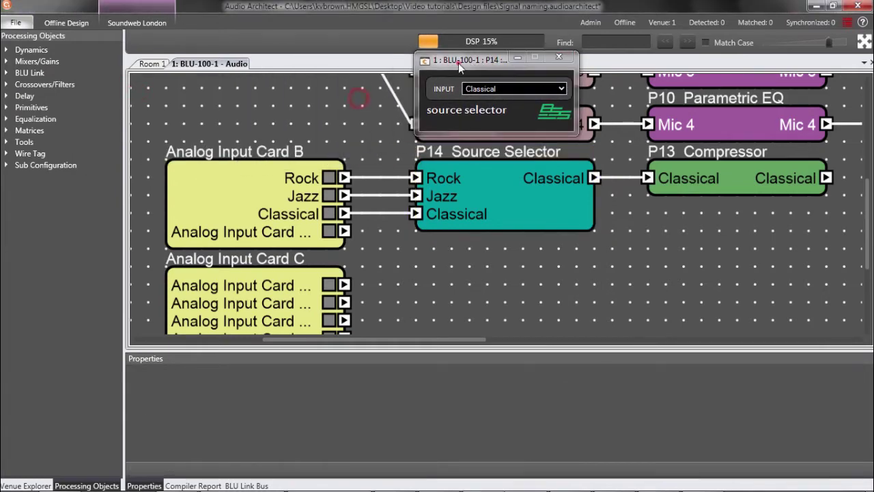
Step: Cycle P14's input through Rock, Jazz, Classical and Jazz, watching the output labels follow
click(505, 90)
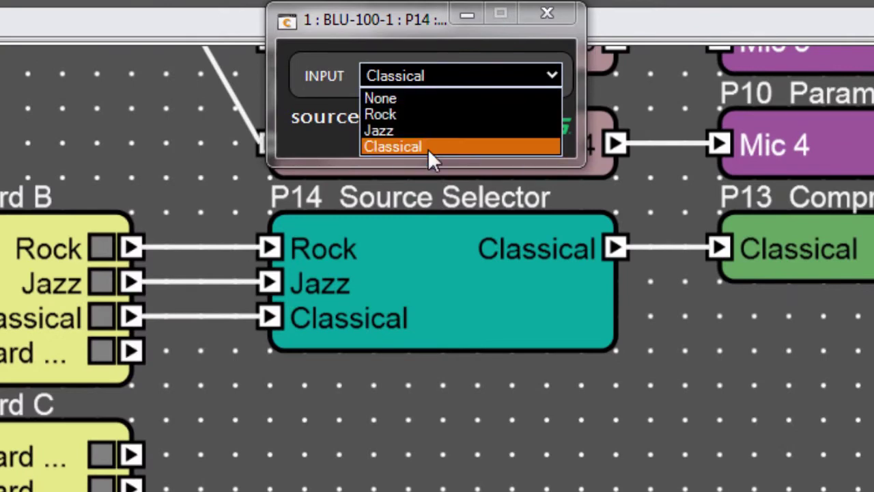
click(427, 113)
click(427, 77)
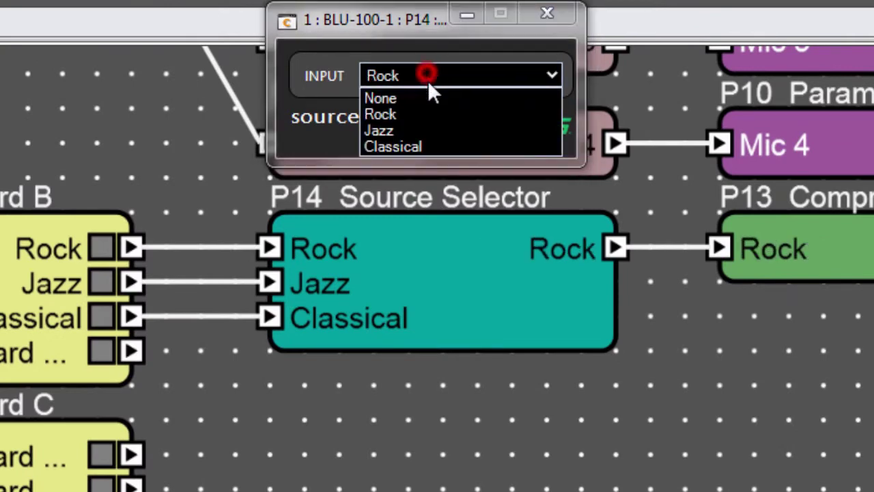
click(433, 120)
click(432, 78)
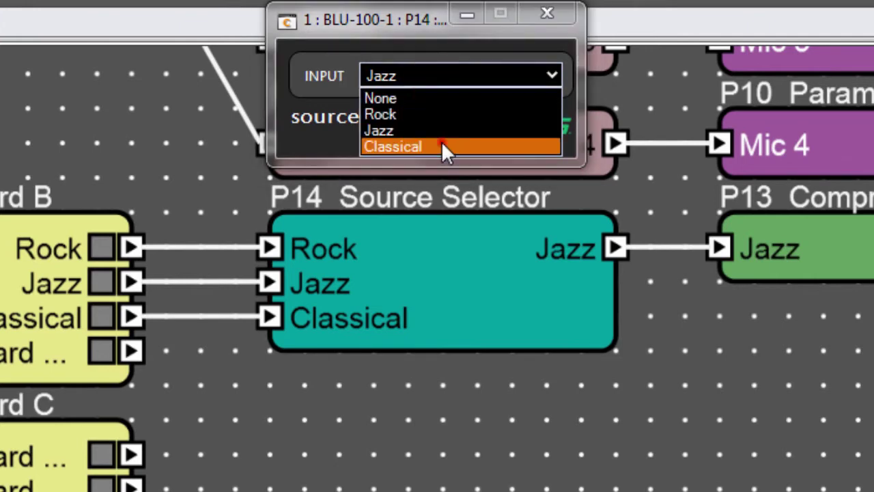
click(446, 147)
click(441, 75)
click(450, 130)
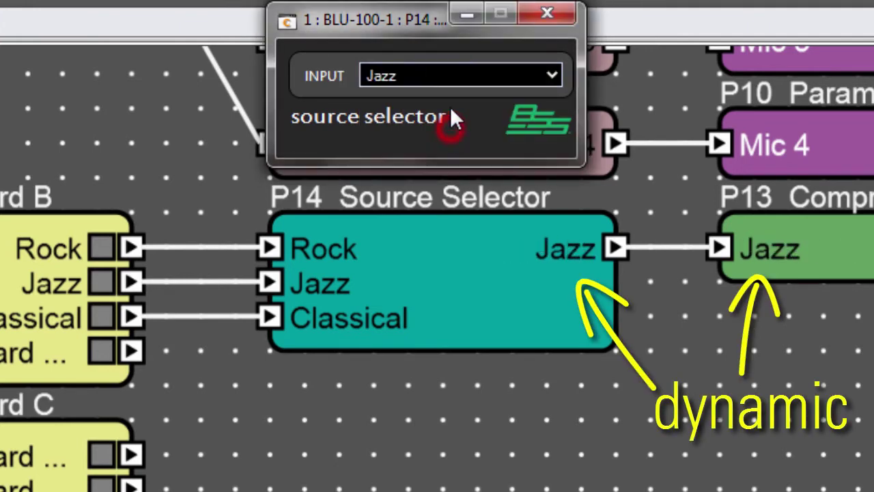
click(446, 73)
Step: Rename the P14 Source Selector's output signal to Music
click(451, 113)
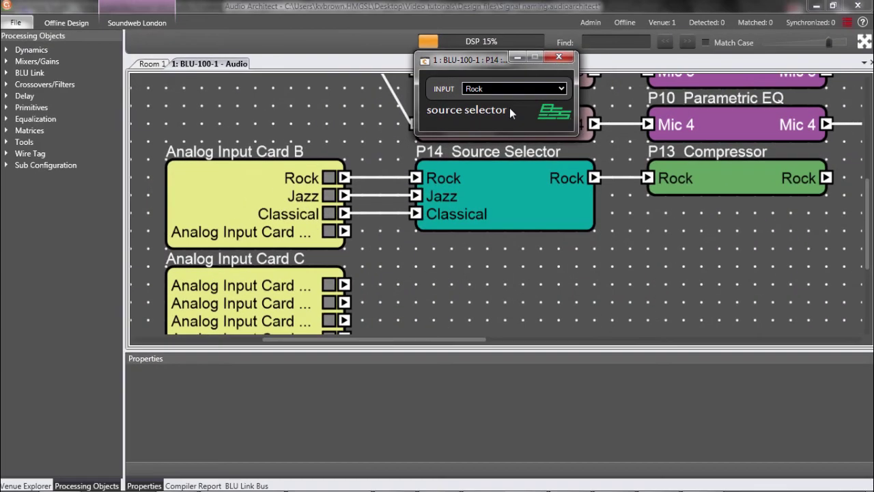
click(491, 176)
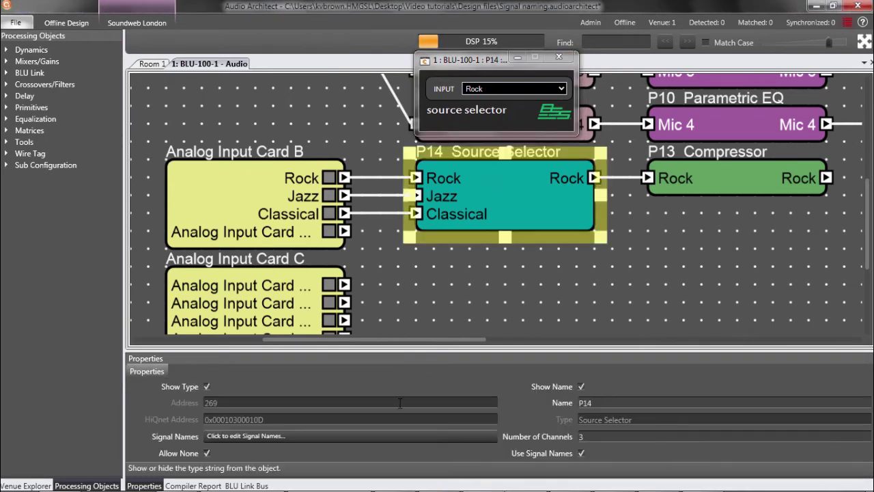
click(389, 435)
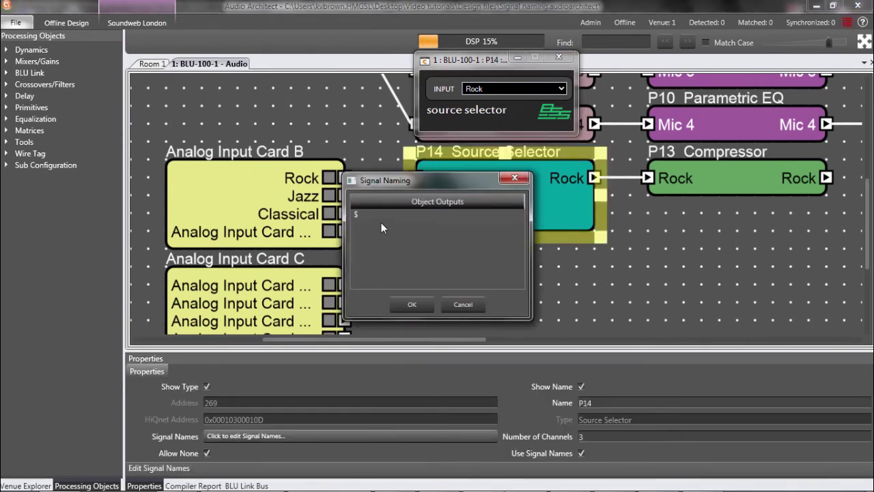
click(381, 215)
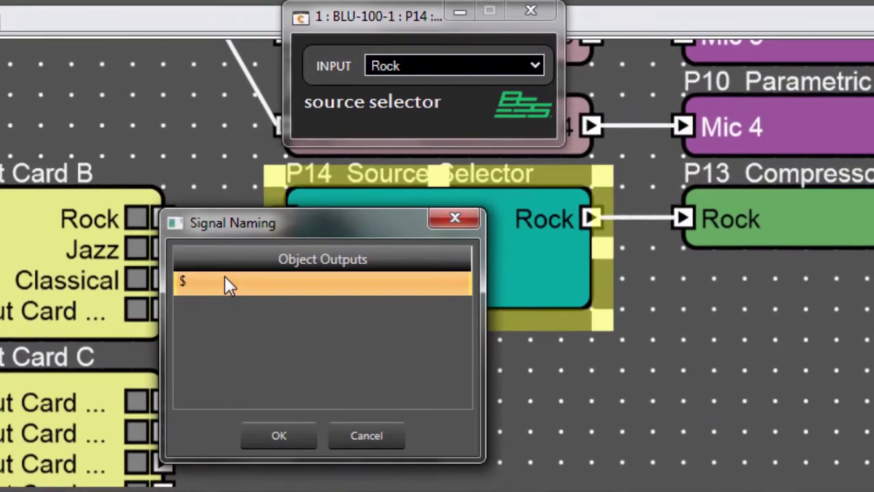
text(M)
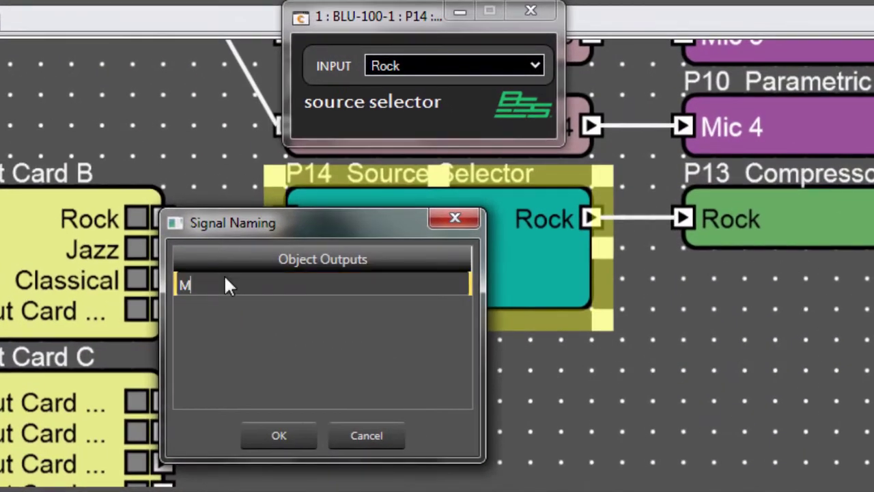
text(usic)
key(Return)
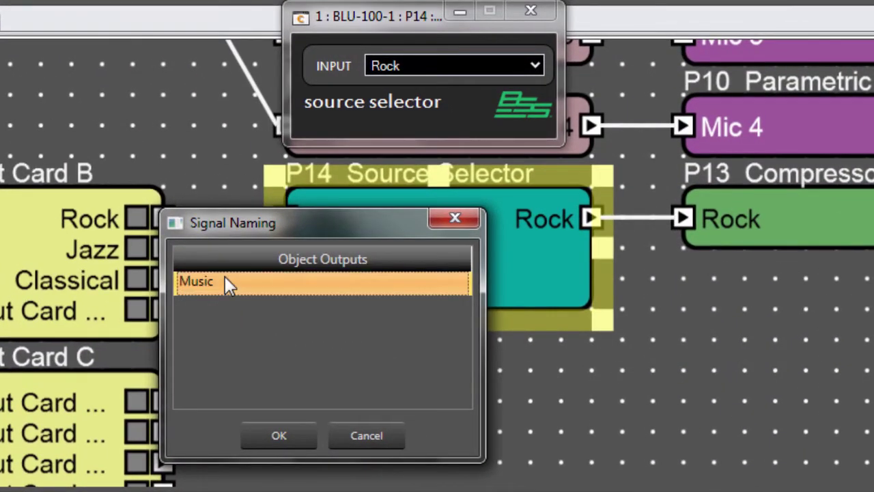
click(269, 432)
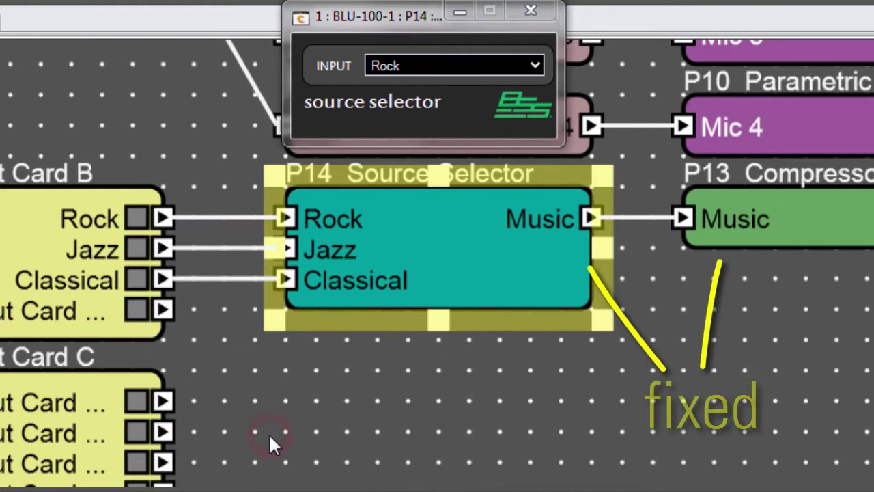
Step: Switch the source to Jazz, Classical and back to Rock to confirm the output stays Music
click(414, 64)
click(403, 113)
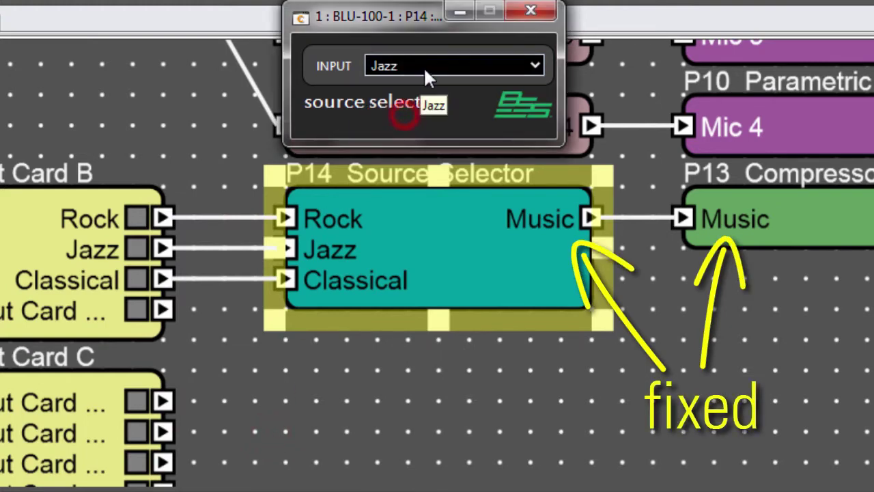
click(424, 66)
click(422, 127)
click(431, 64)
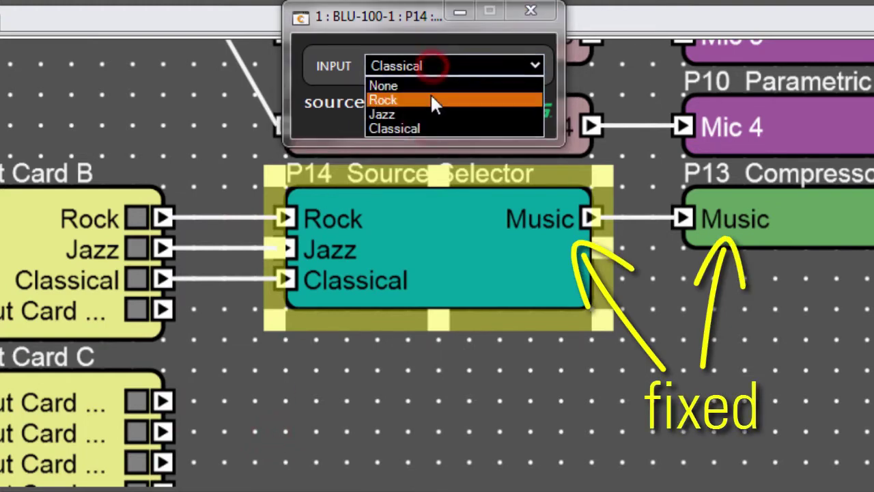
click(430, 95)
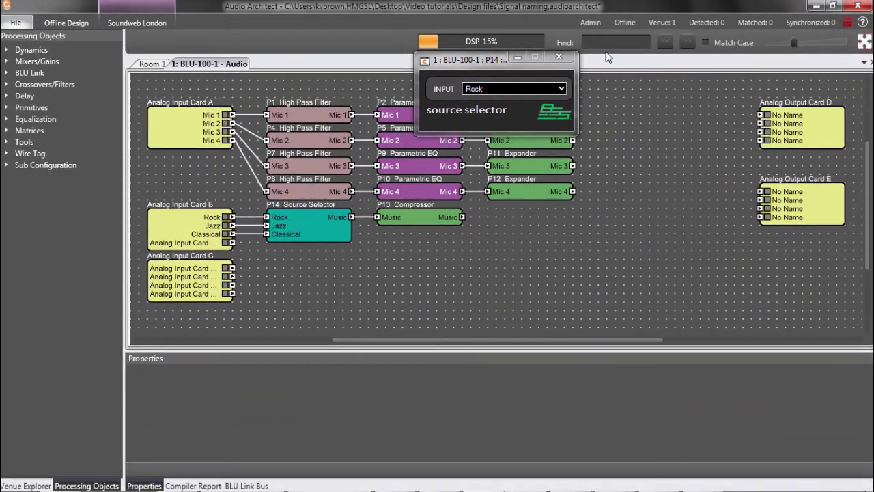
Step: Add a Mixer block with 4 channels beside the expanders and Output Card D
click(558, 56)
drag(858, 86, 474, 211)
click(862, 44)
click(367, 116)
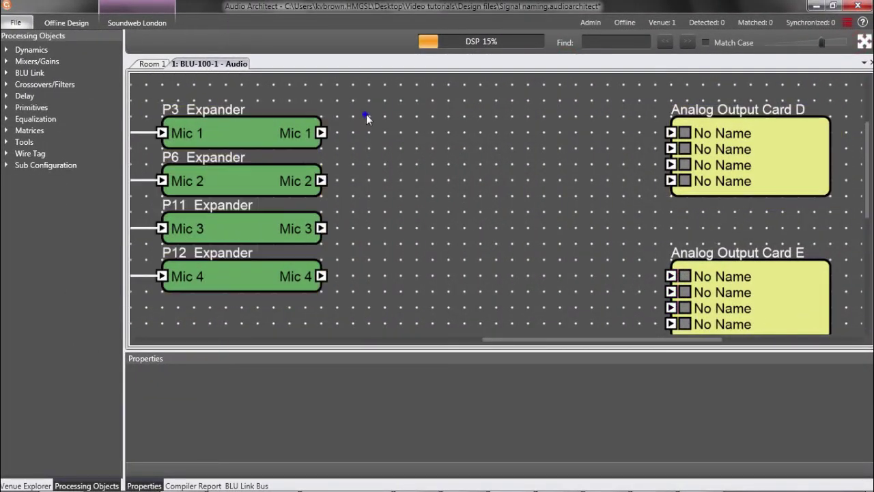
right_click(365, 114)
mouse_move(381, 121)
mouse_move(482, 131)
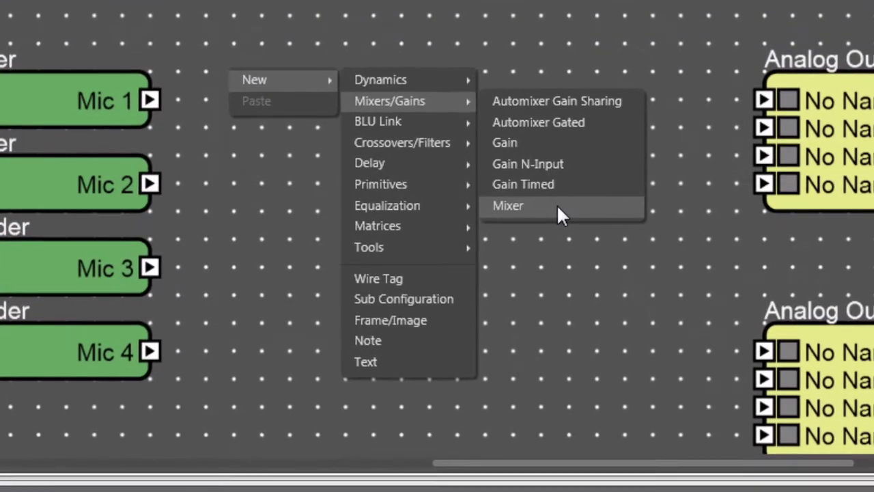
click(556, 203)
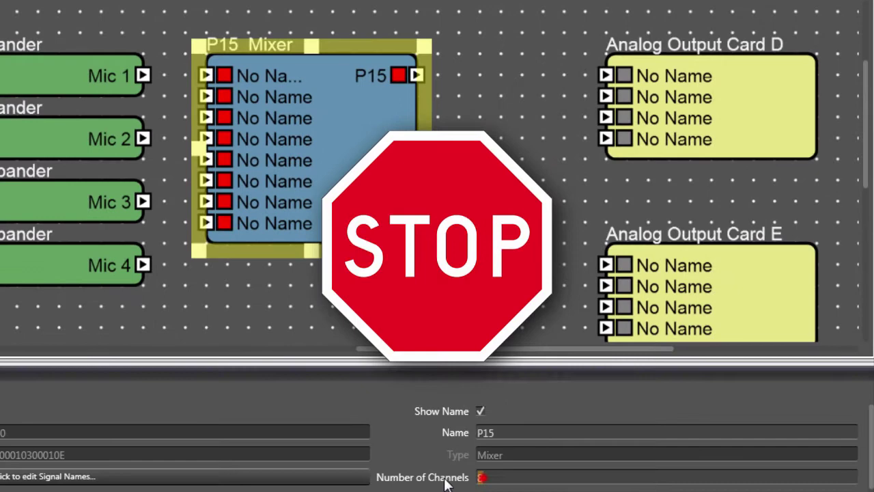
text(4)
key(Return)
Step: Wire Mic 1–4 into Mixer P15 and its output to Card D's first input
drag(171, 34, 113, 284)
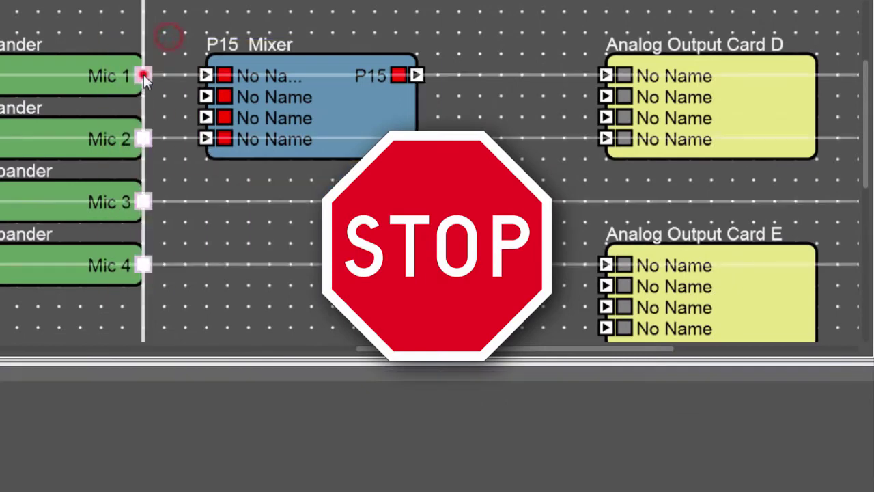
drag(142, 76, 205, 75)
drag(416, 75, 607, 75)
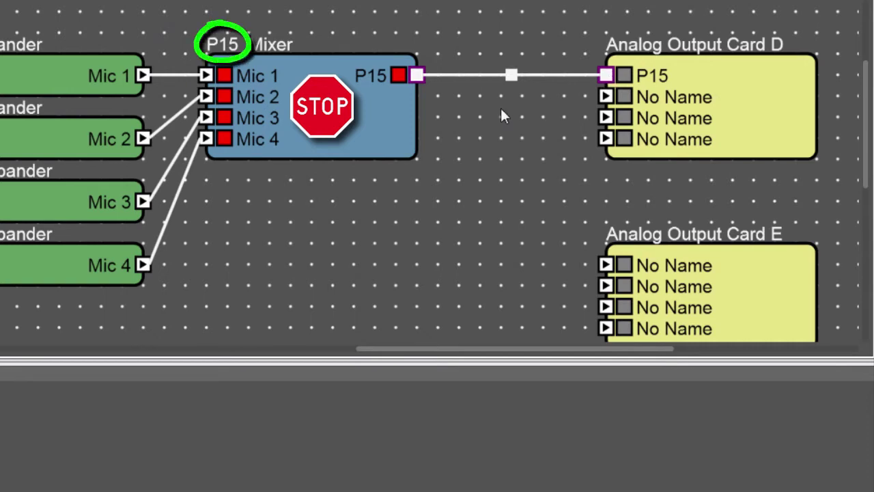
Step: Set Mixer P15's output signal name to Mic Mix
click(363, 130)
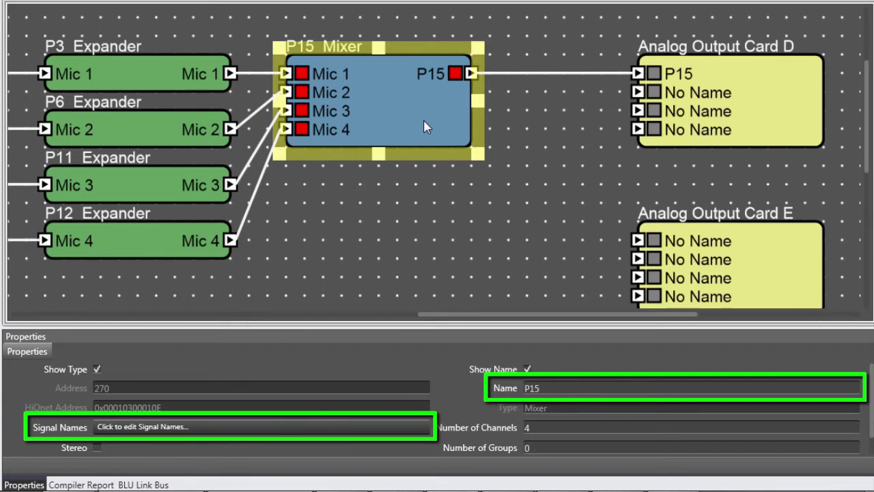
click(309, 422)
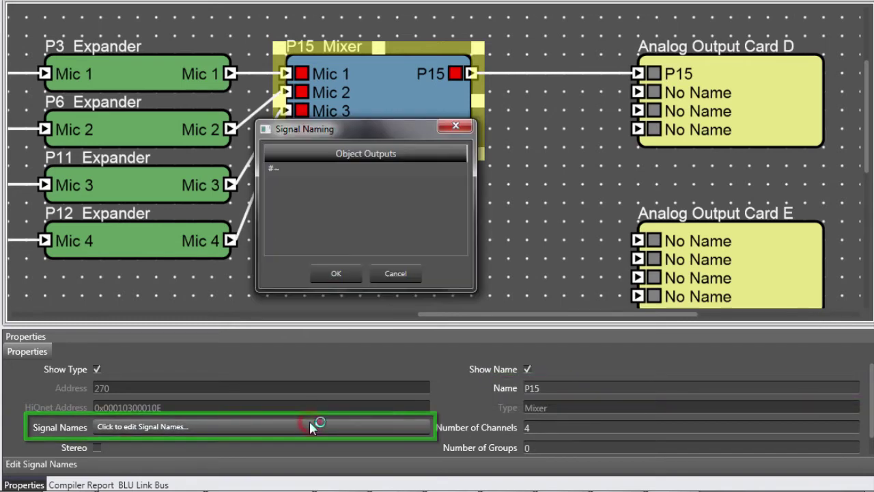
click(293, 170)
click(293, 171)
text(M)
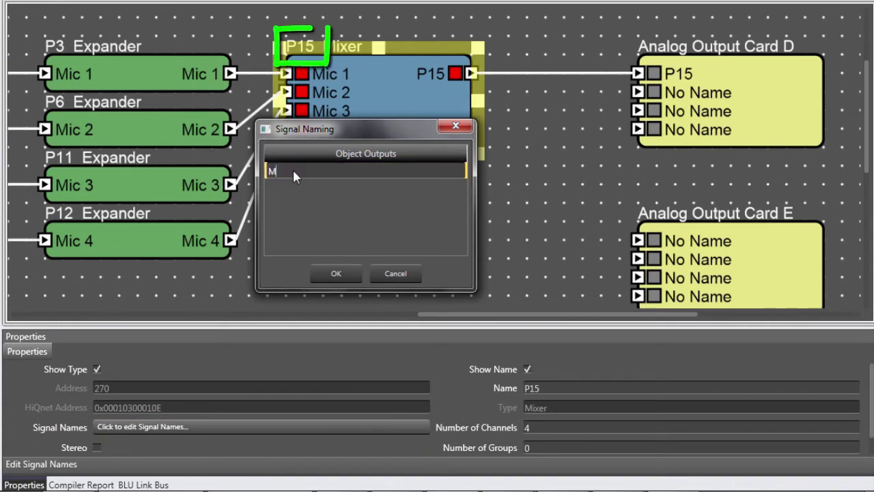
text(ic Mix)
click(329, 273)
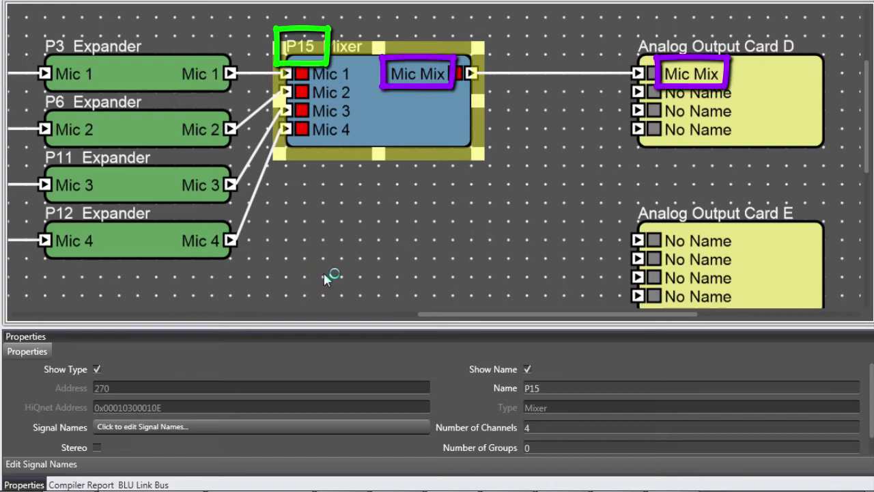
click(323, 274)
Step: Add an Automixer Gain Sharing, an Automixer Gated and a Summer block under Mixer P15
scroll(314, 239, down, 3)
right_click(298, 194)
mouse_move(309, 203)
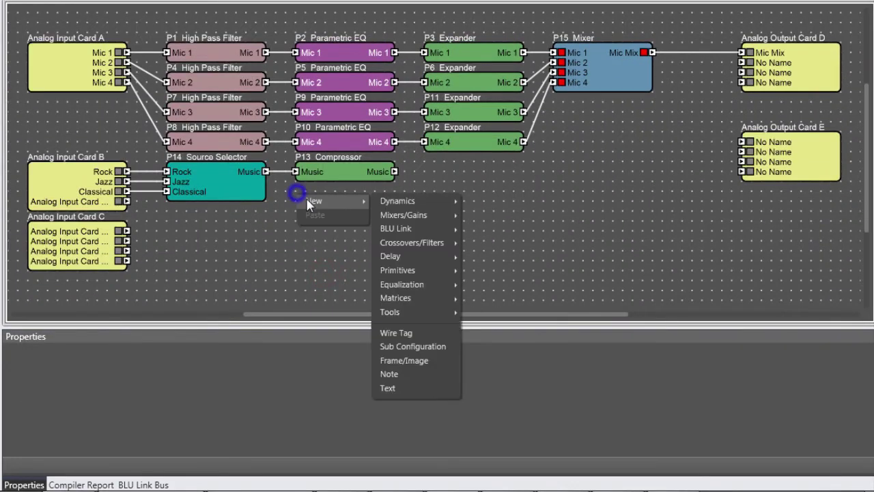
mouse_move(442, 216)
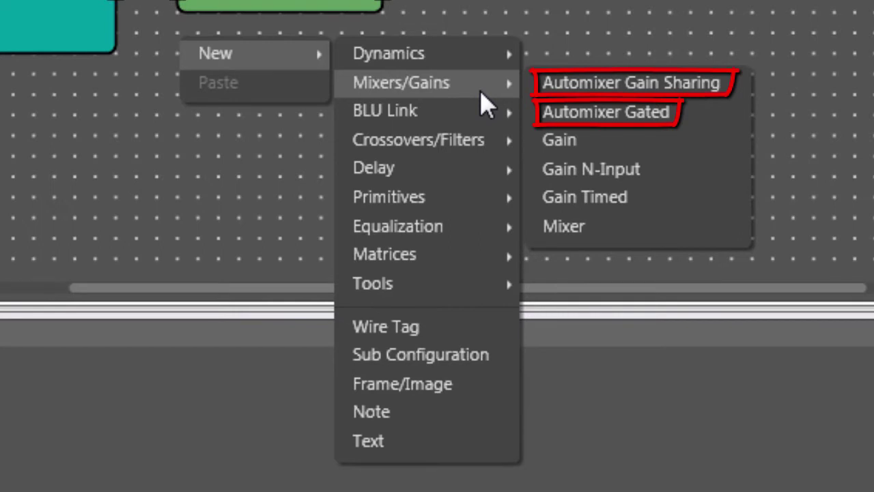
mouse_move(475, 218)
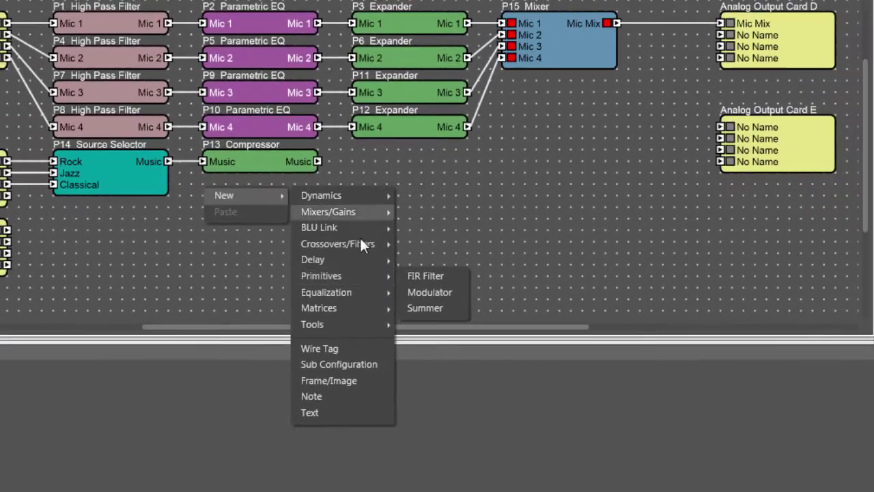
click(441, 211)
right_click(353, 187)
click(599, 230)
right_click(503, 187)
mouse_move(653, 280)
click(744, 309)
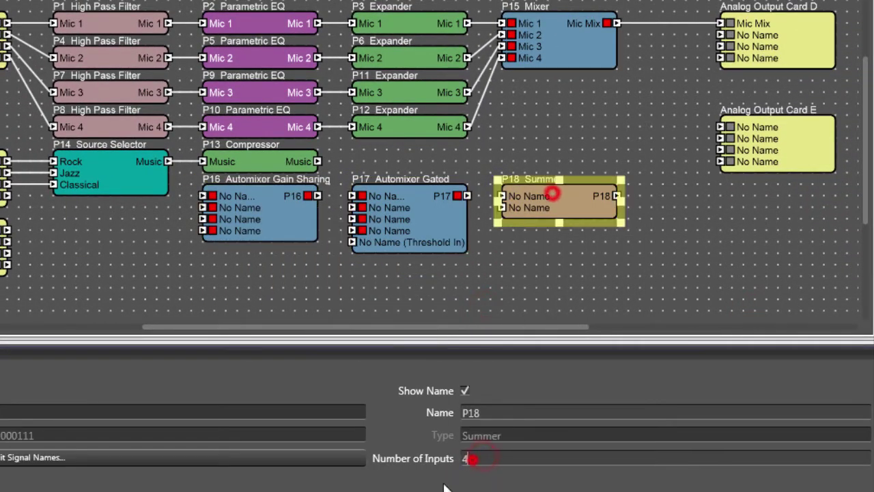
drag(264, 218, 552, 155)
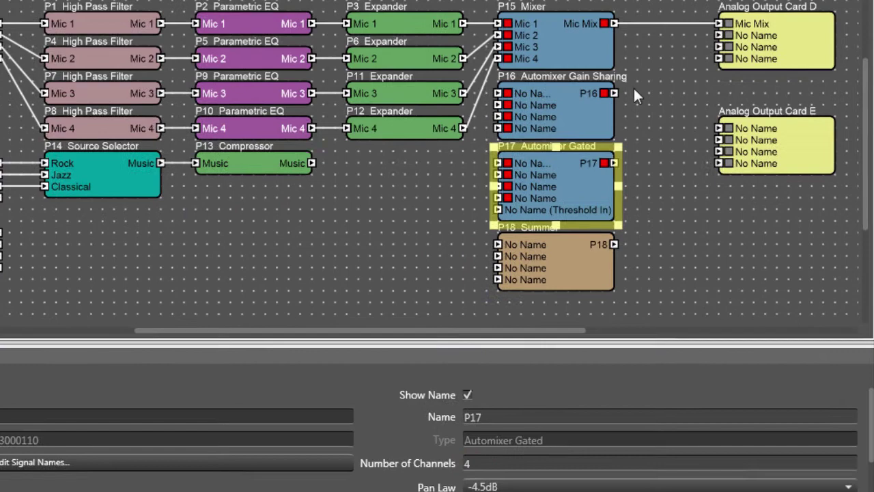
Step: Wire P16, P17 and P18 outputs to Card D inputs 2–4
drag(660, 61, 595, 262)
drag(613, 92, 715, 35)
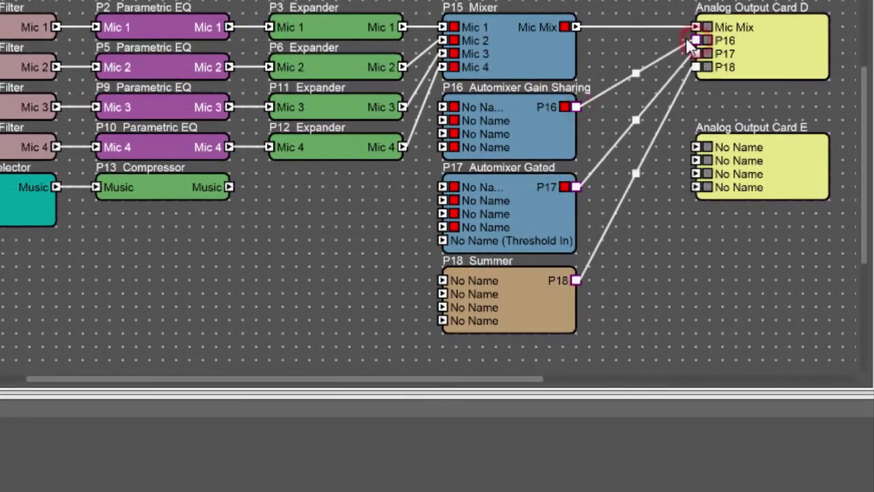
drag(628, 4, 424, 339)
drag(494, 46, 533, 44)
Step: Feed the four Expander Mic outputs into the automixers and summer
drag(440, 5, 362, 239)
drag(402, 28, 483, 108)
drag(461, 180, 484, 241)
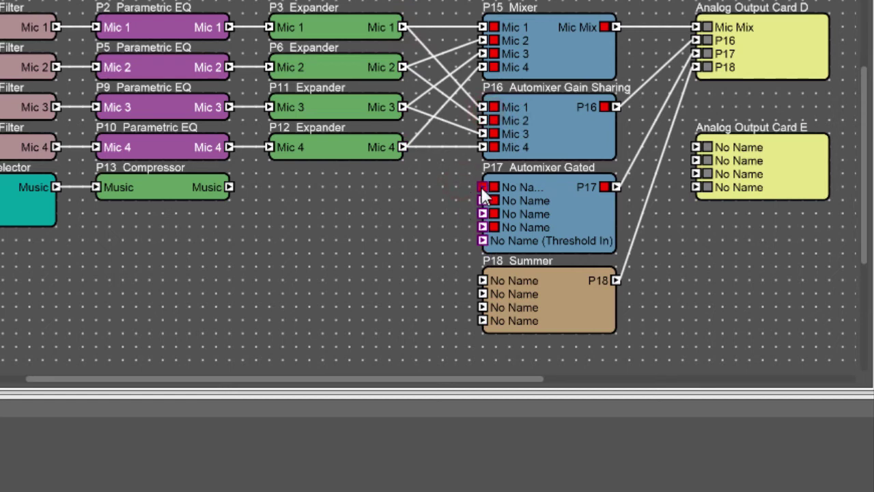
drag(482, 194, 483, 281)
Step: Rename the automixers Mic AutoMix and Mic AutoMix Gated
click(561, 131)
double_click(433, 477)
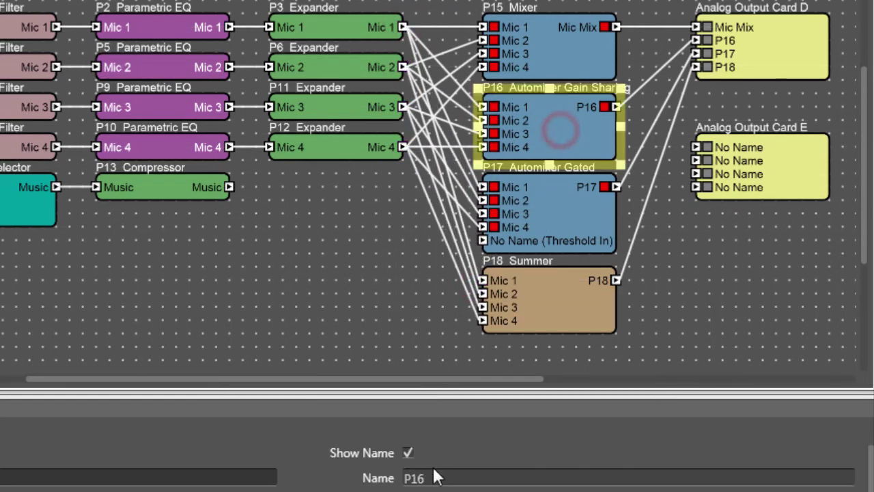
text(Mic AutoMix)
key(Return)
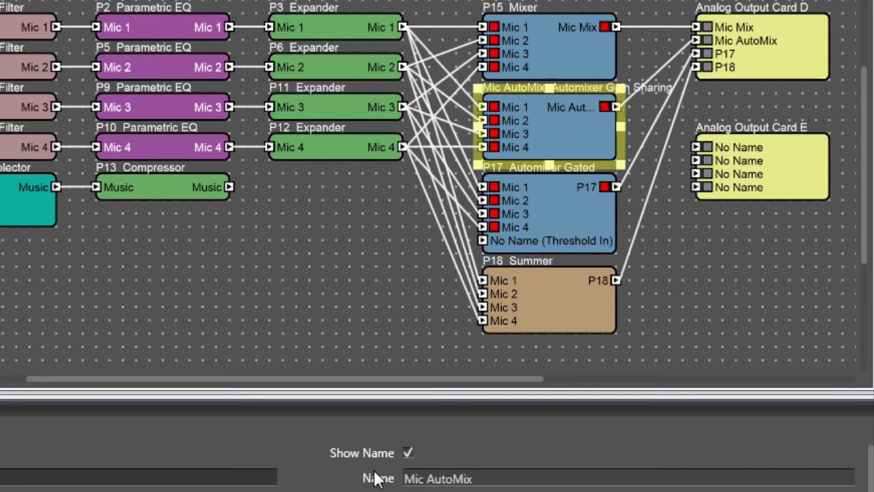
click(544, 200)
double_click(456, 477)
text(Mic Au)
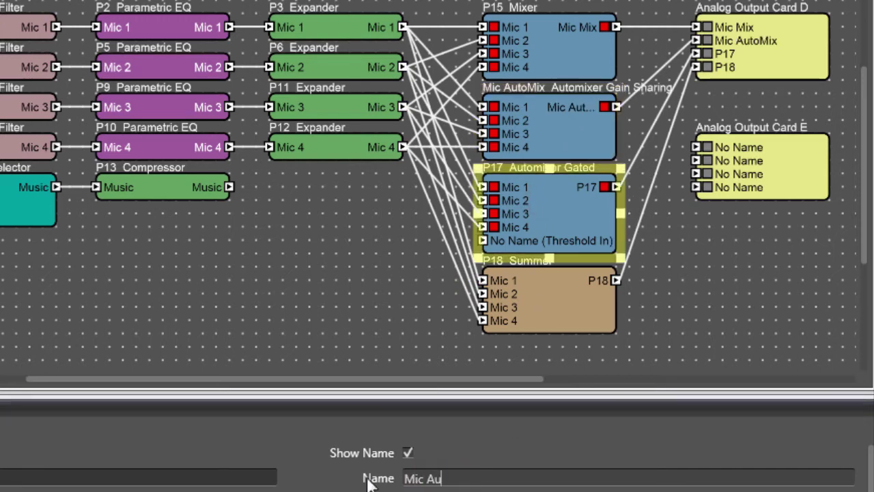
text(toMix Gated)
key(Return)
Step: Rename the summer Mic Sum, then delete the mixer, both automixers and the summer
click(542, 295)
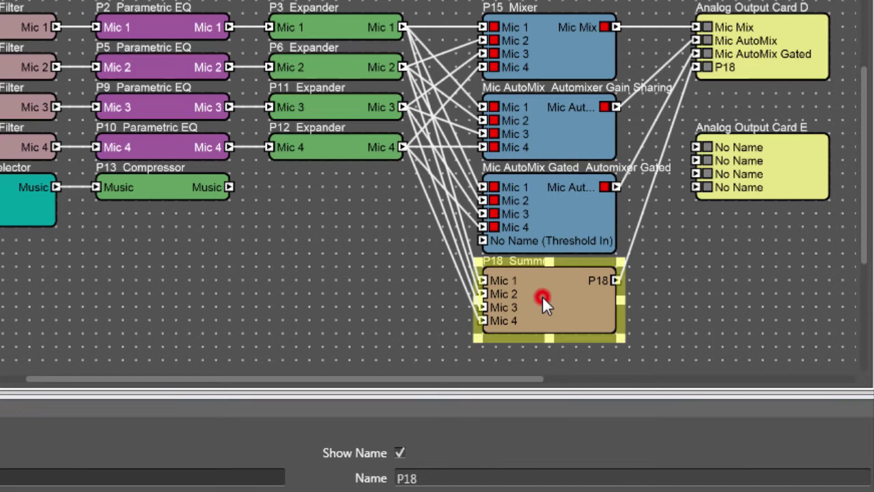
double_click(427, 478)
key(Return)
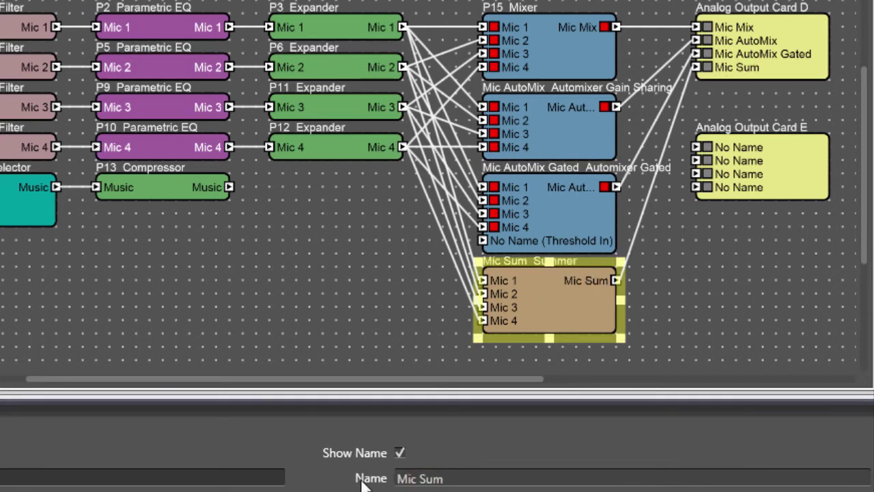
drag(453, 350, 631, 2)
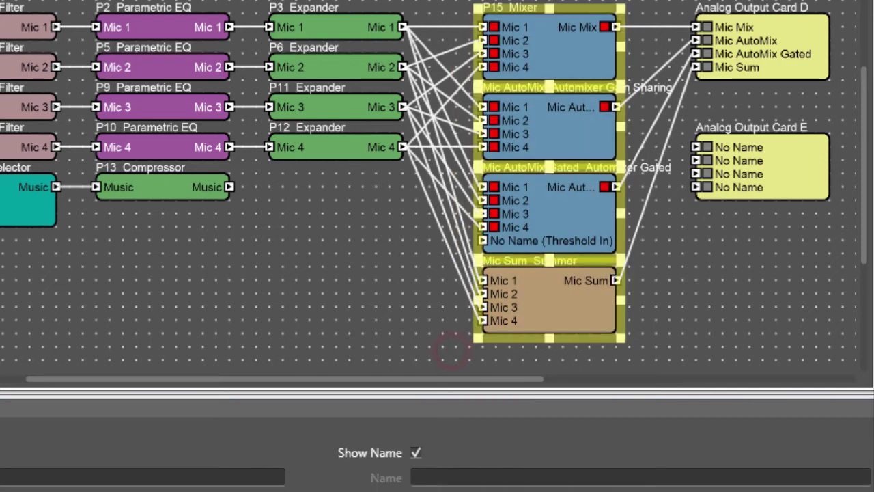
key(Delete)
Step: Add a Matrix Mixer with 5 inputs beside Output Card D
right_click(270, 177)
mouse_move(282, 186)
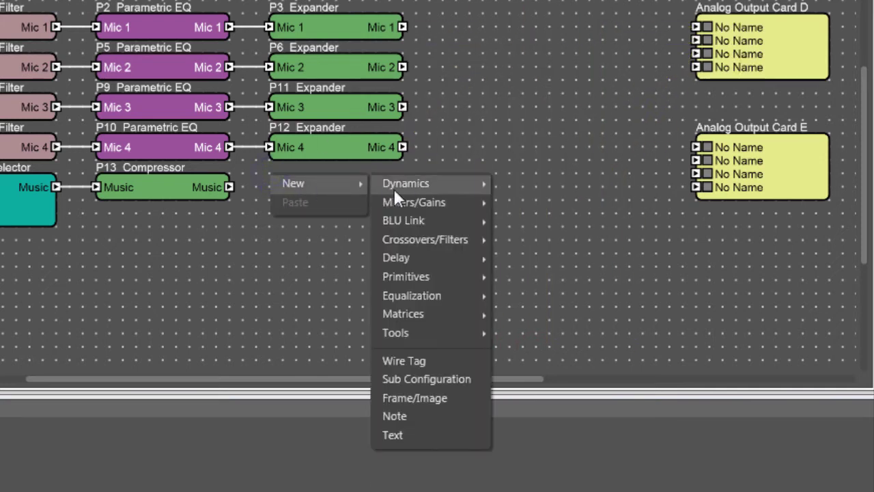
mouse_move(459, 318)
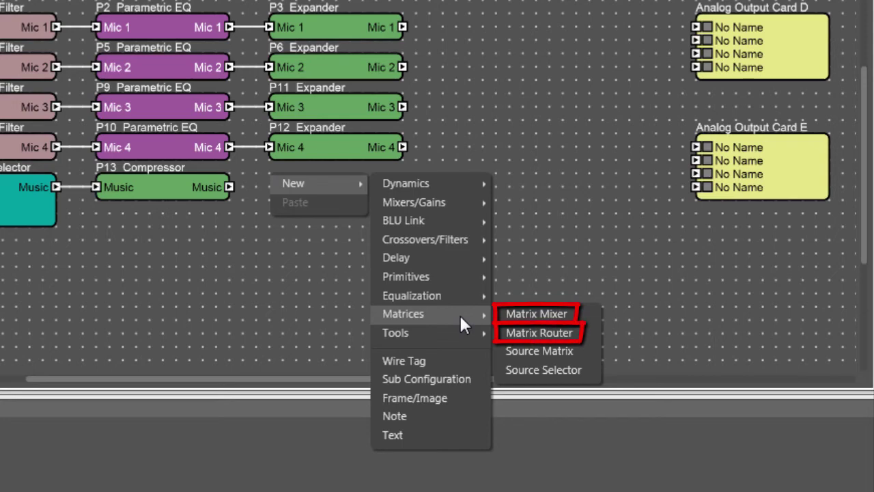
click(507, 313)
drag(390, 260, 544, 85)
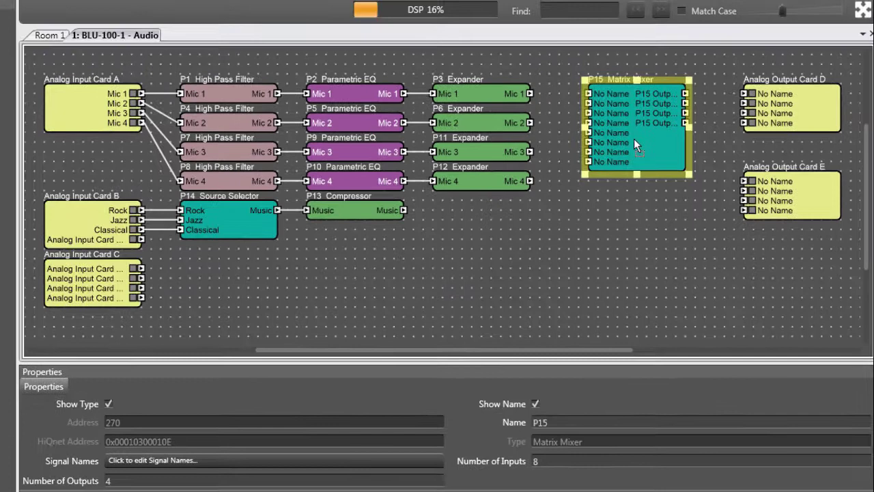
double_click(548, 462)
text(5)
key(Return)
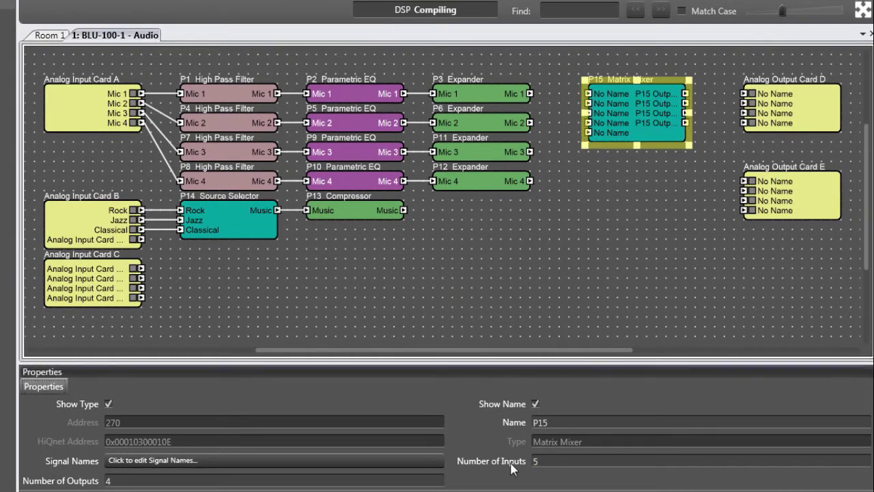
drag(688, 144, 704, 103)
click(731, 69)
Step: Wire Matrix Mixer outputs to Card D and Mic 1–4 plus Music into it
drag(568, 69, 527, 93)
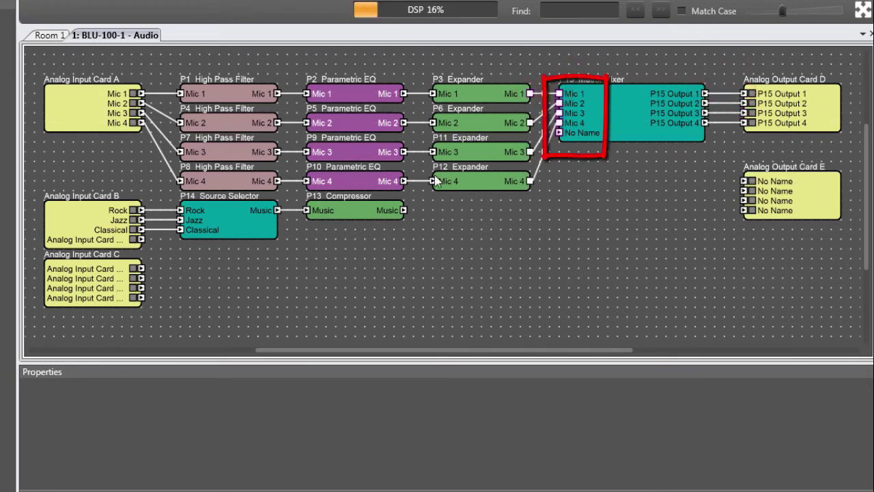
drag(403, 209, 559, 132)
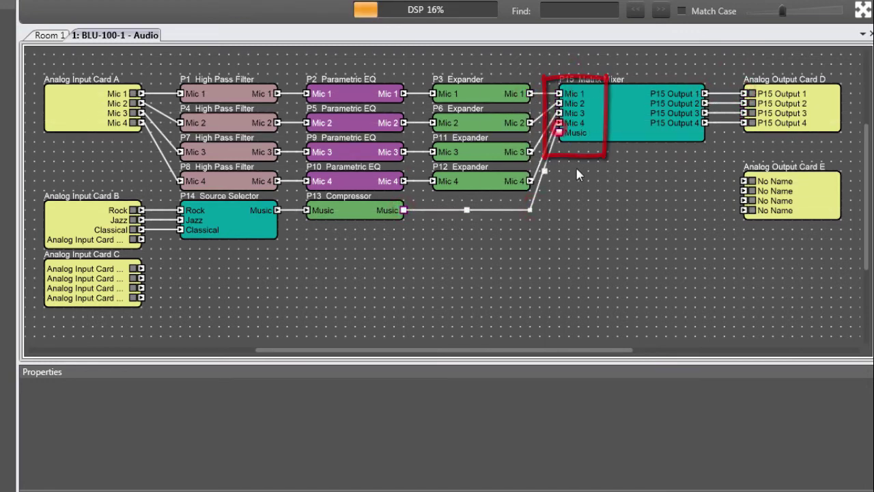
double_click(595, 133)
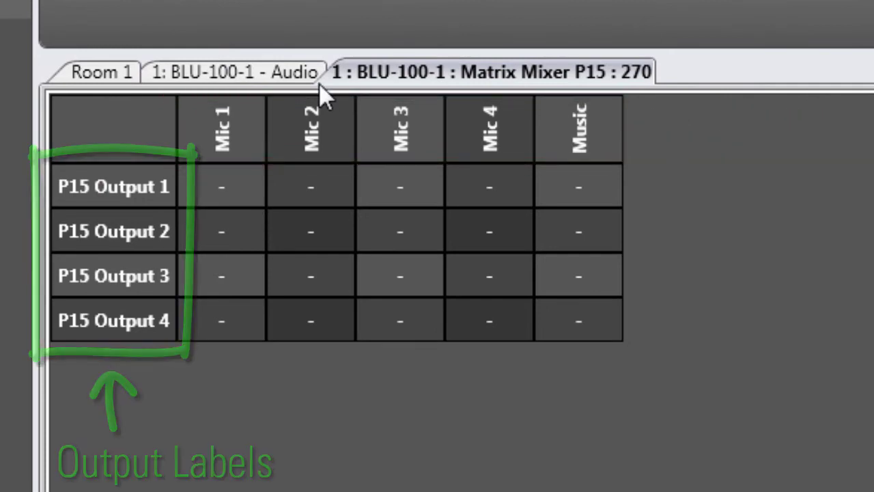
Step: Name Matrix Mixer P15's outputs Mix for Zone 1, 2, 3 and 4, then check the grid labels
click(239, 72)
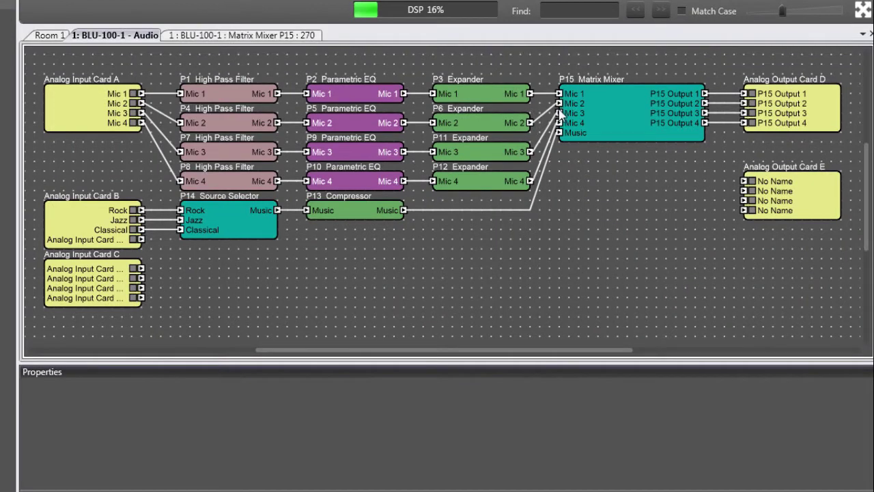
click(613, 113)
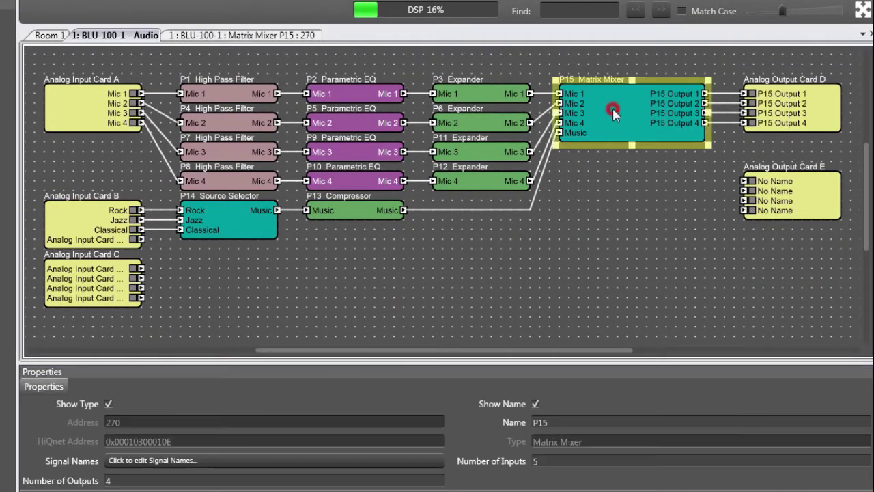
click(263, 458)
click(288, 207)
click(312, 209)
text(Mix for Zone 1)
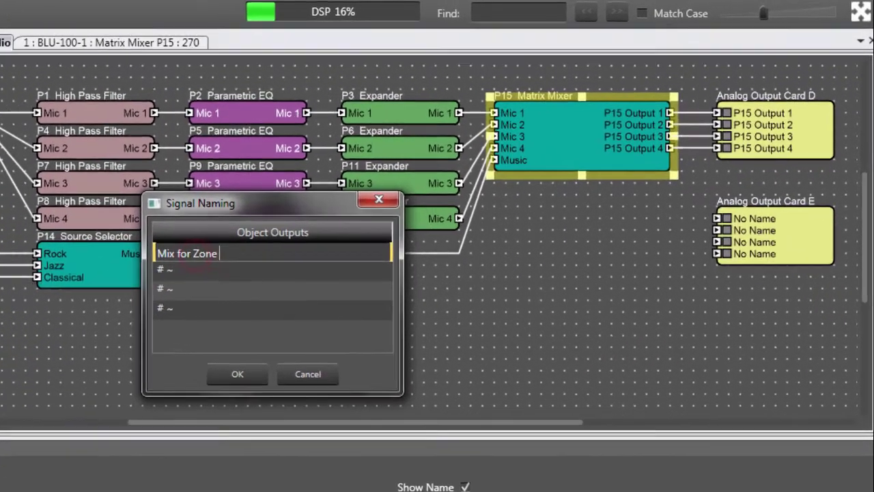
key(Tab)
text(Mix for Zone 2)
key(Tab)
text(Mix for Zone 3)
key(Tab)
text(Mix for Zone 4)
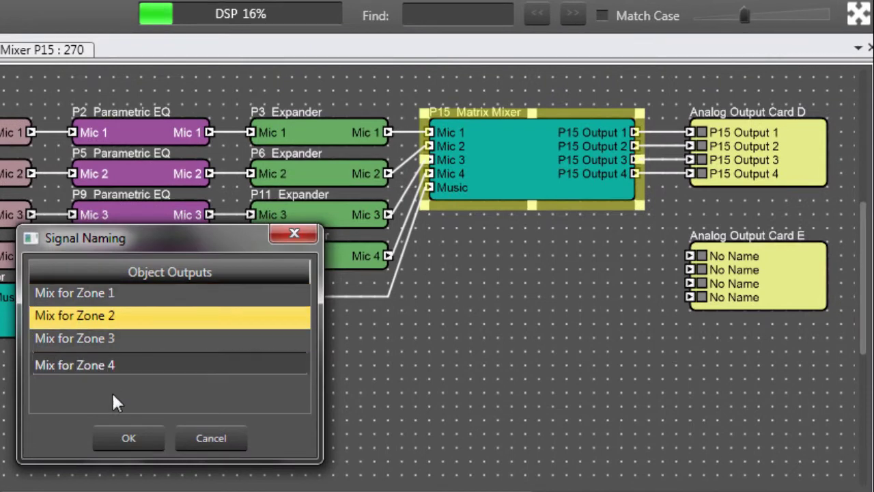
click(127, 439)
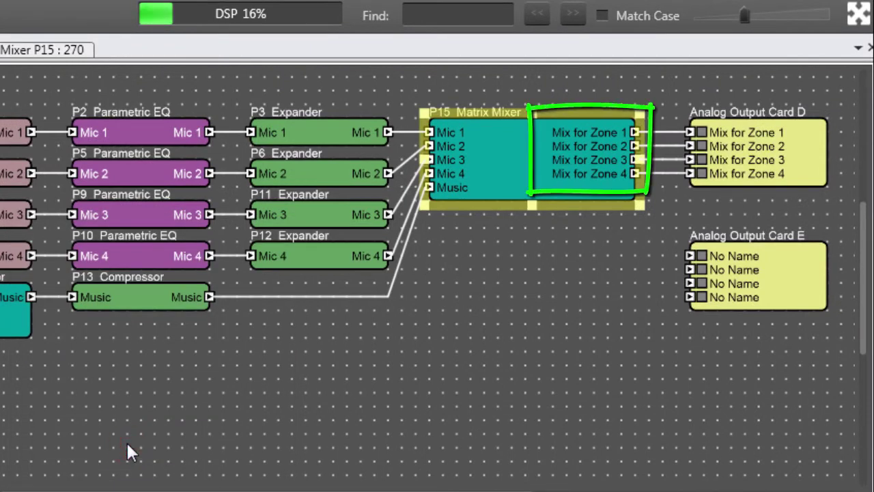
double_click(537, 147)
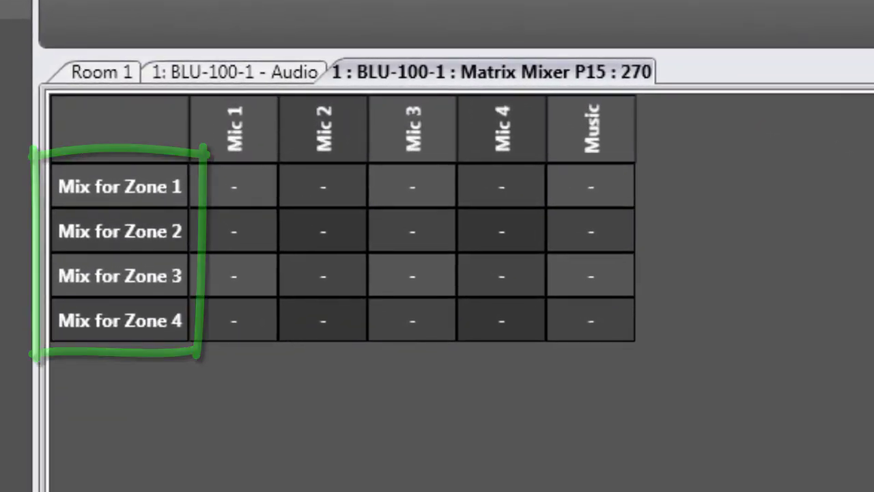
Step: Add a Crossover block below the Compressor, fed by its Music output
click(179, 64)
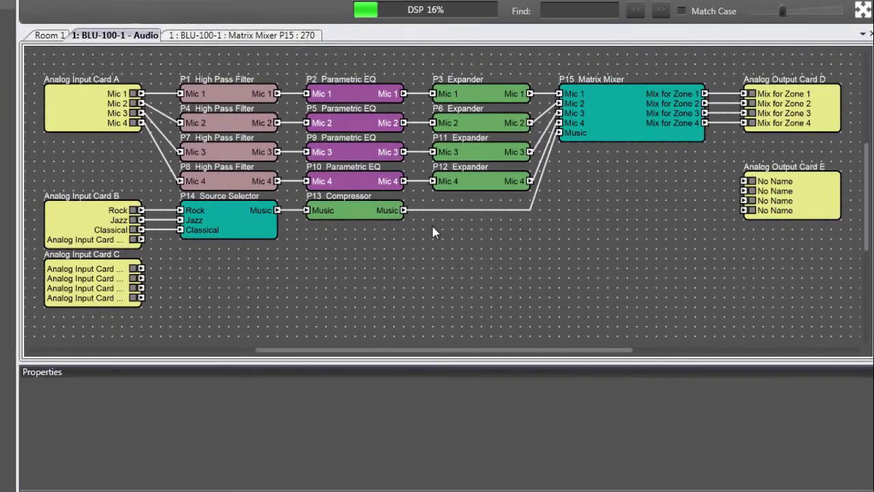
right_click(432, 228)
mouse_move(478, 232)
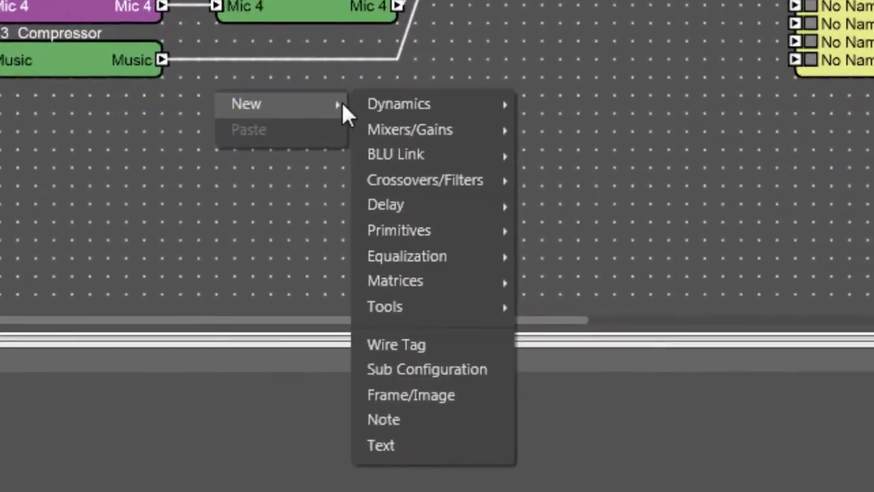
mouse_move(563, 274)
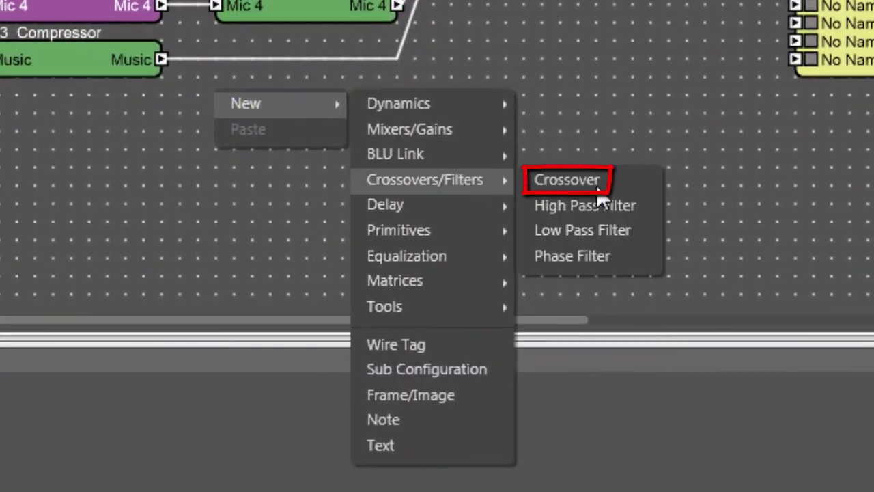
click(631, 187)
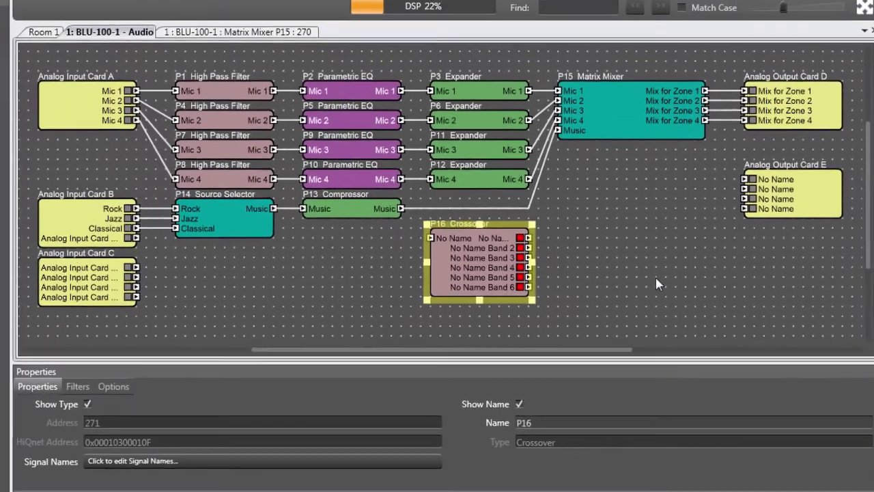
drag(401, 208, 430, 237)
Step: Set the Crossover to 3 bands and wire Music Band 1–3 to Output Card E inputs 1–3
click(480, 266)
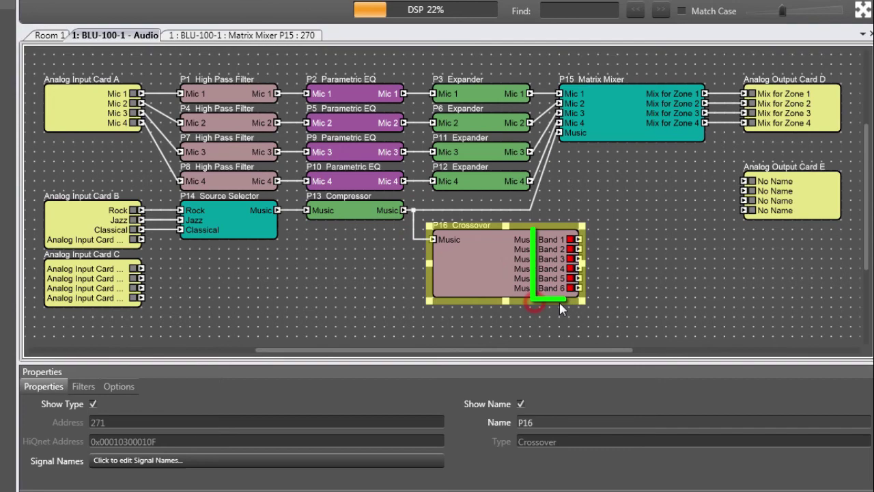
click(118, 386)
key(Return)
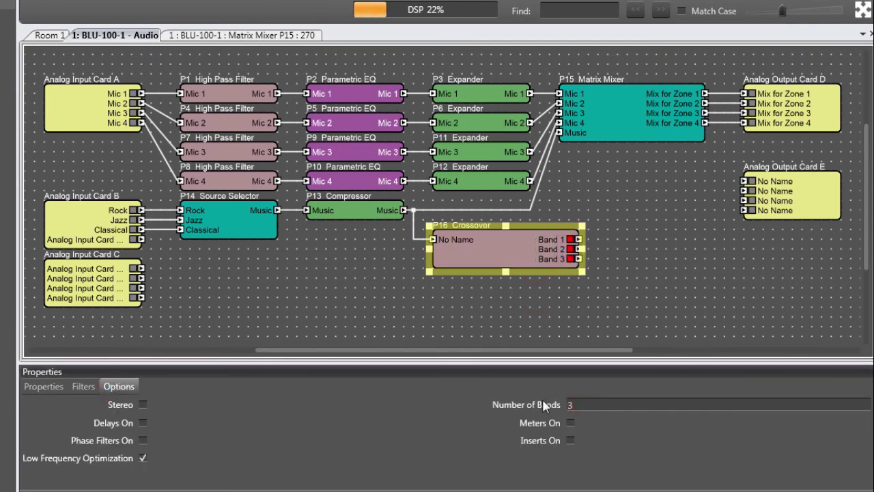
drag(586, 220, 562, 302)
drag(579, 240, 744, 183)
Step: Move the Crossover's split points to about 200 Hz and 1.9 kHz
double_click(506, 251)
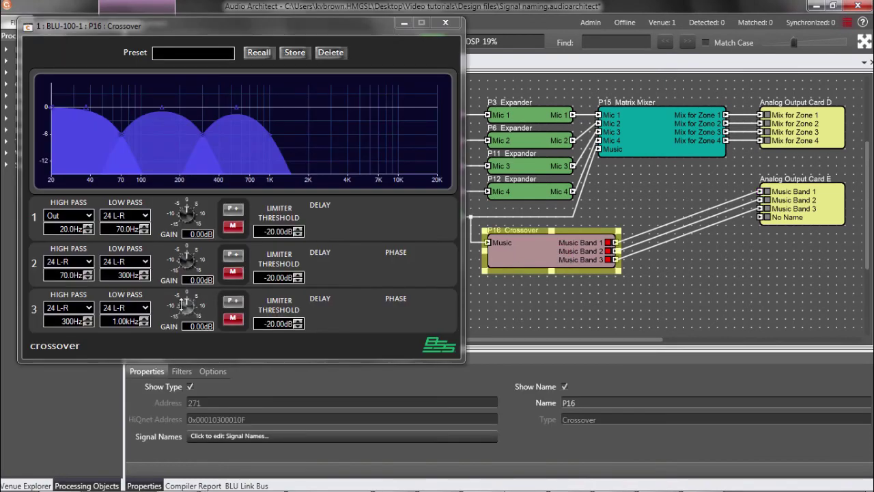
drag(200, 134, 312, 136)
drag(201, 135, 180, 134)
click(120, 136)
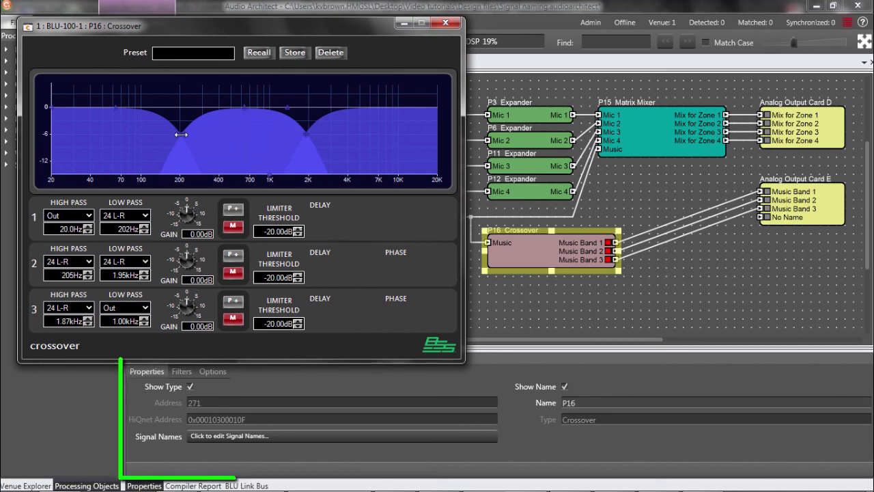
Step: Bring up signal naming for the Crossover's three outputs, ready to edit the first row
click(293, 435)
click(381, 241)
click(281, 217)
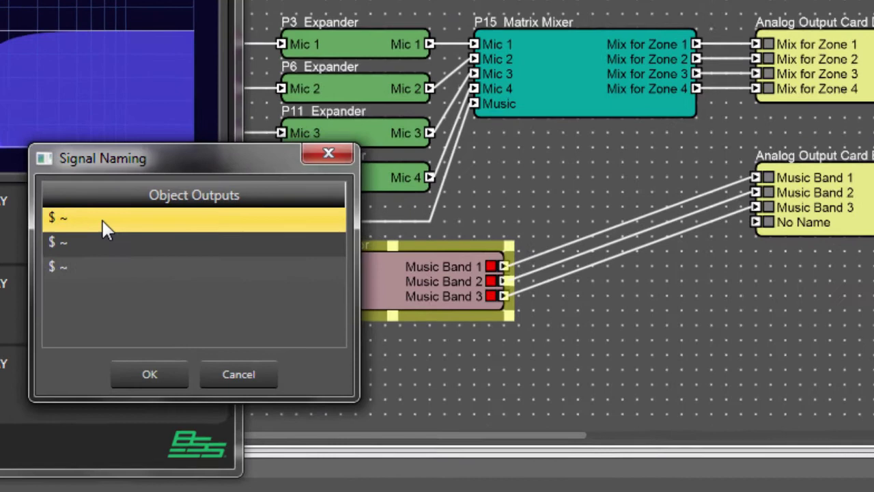